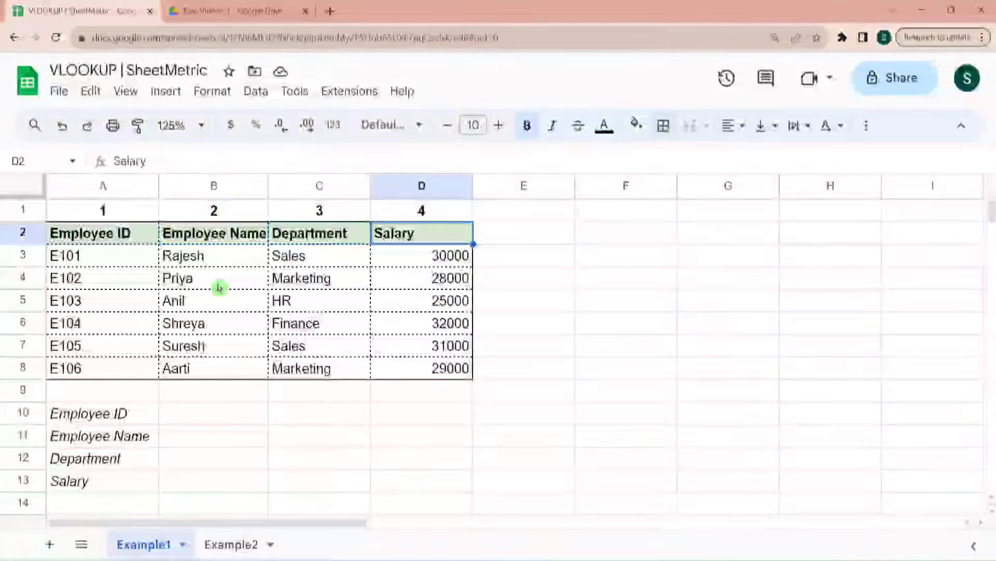
Step: Examine the employee table, going through the Employee ID column and across to the matching name in row 6
key("Down")
key("Down")
key("Down")
key("Down")
key("Right")
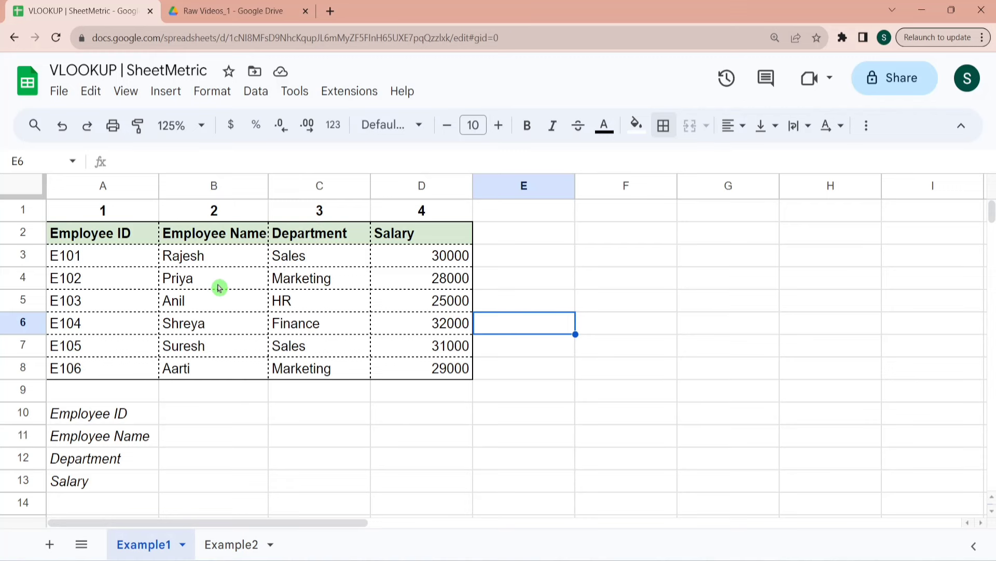
key("Left")
key("Left")
key("Left")
key("Left")
key("Up")
key("Up")
key("Up")
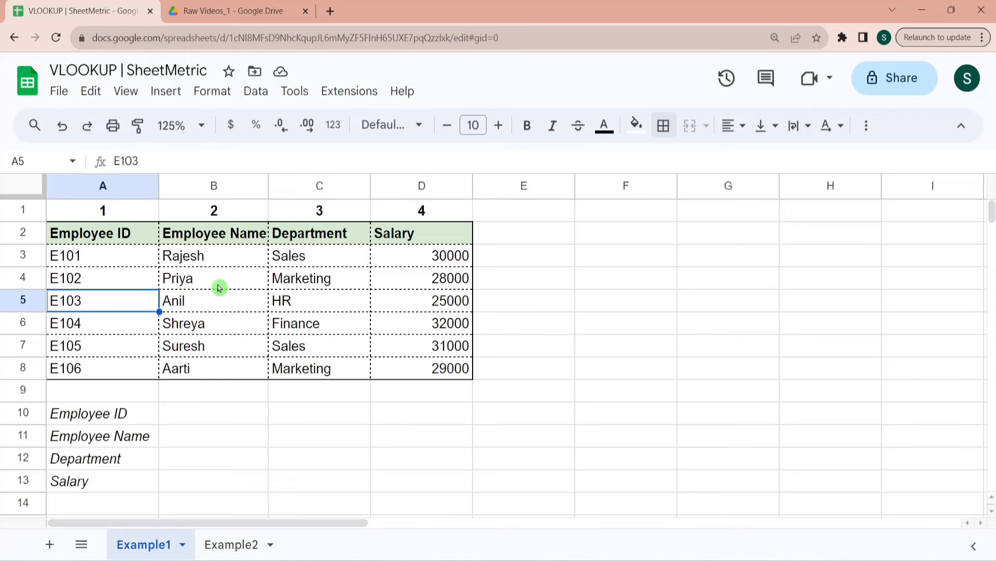
key("Down")
key("Down")
key("Down")
key("Down")
key("Down")
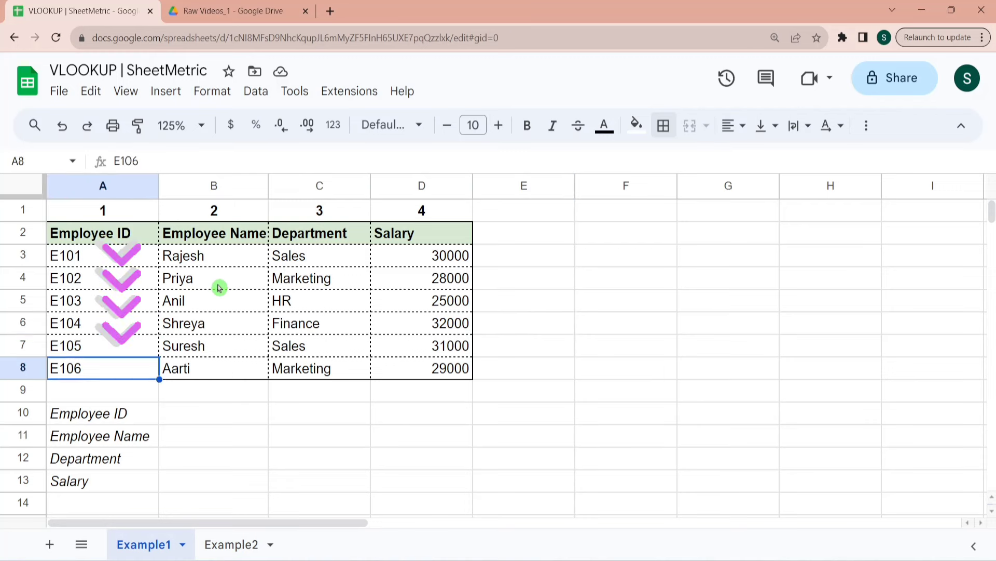
key("Up")
key("Up")
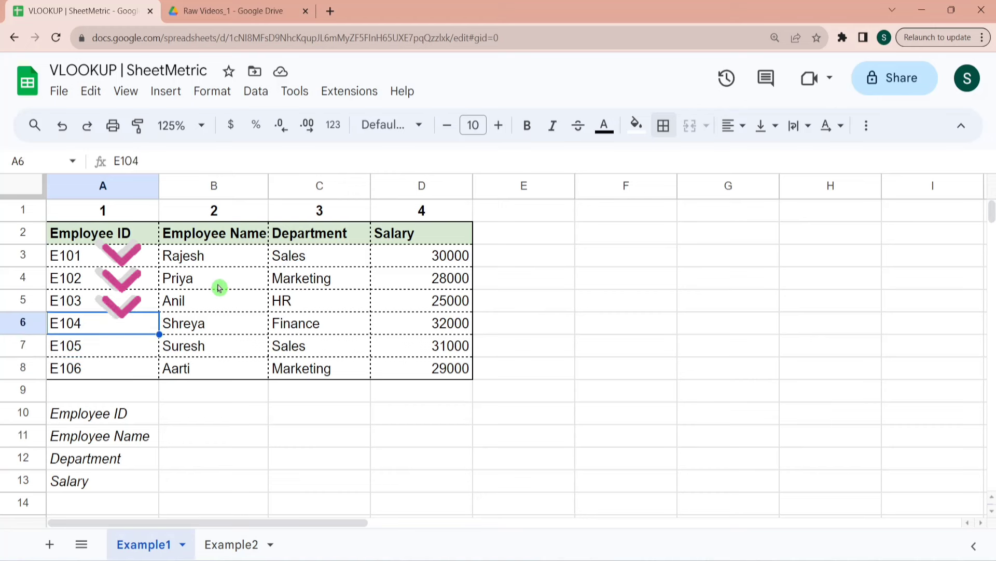
key("Right")
key("Left")
key("Right")
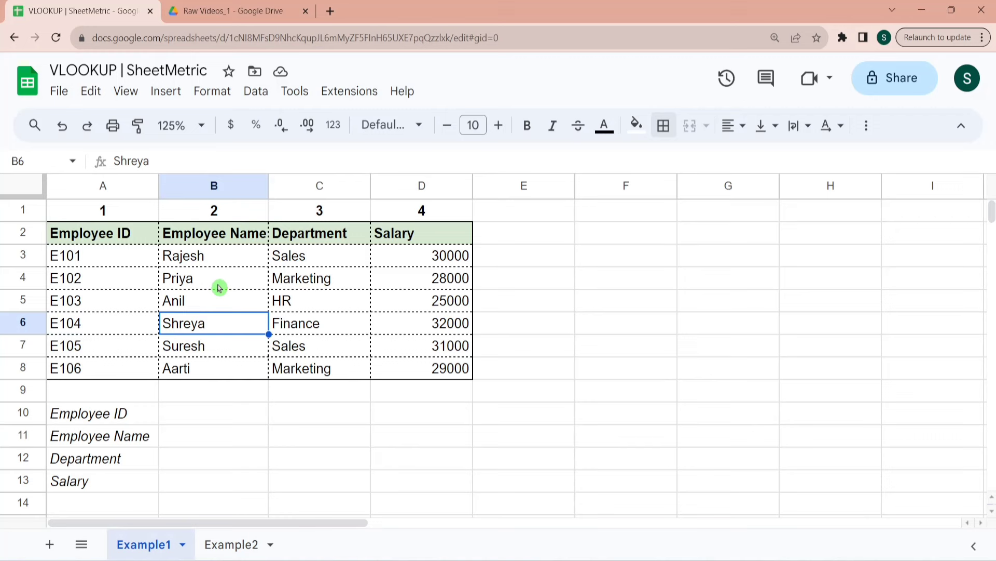
key("Left")
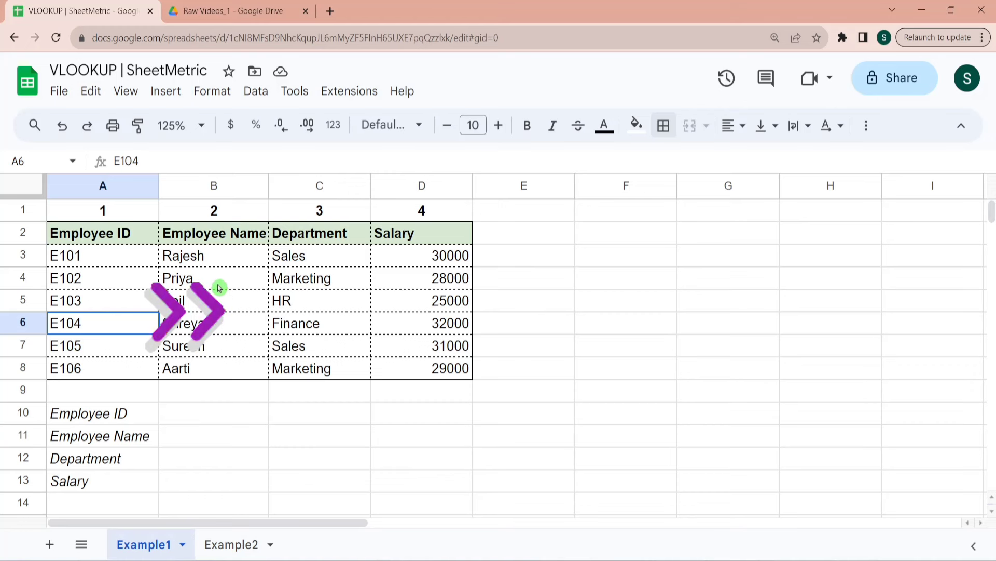
Step: Enter the ID of the third employee in the table in cell B10 as the lookup value
key("Down")
key("Down")
key("Down")
key("Down")
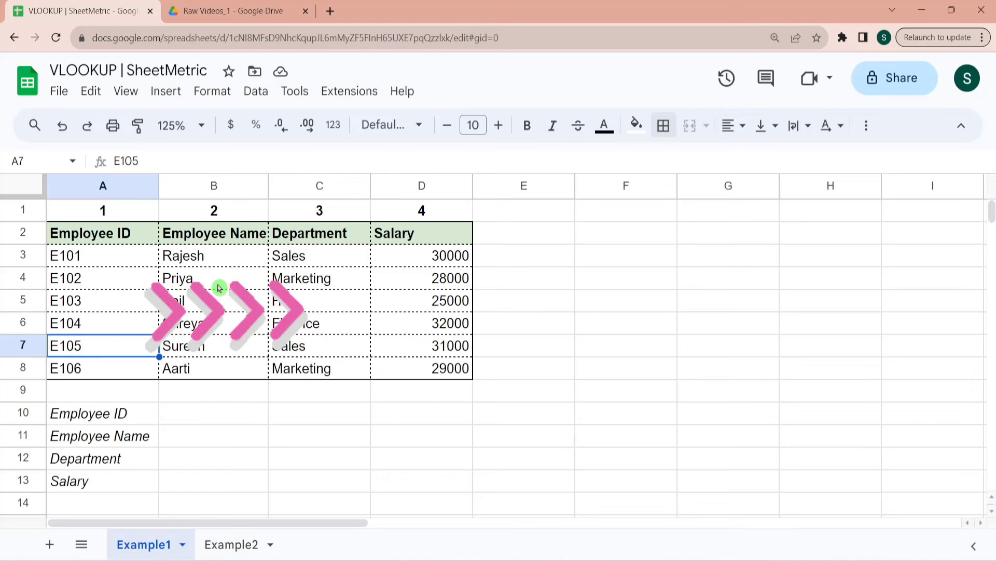
key("Right")
type("E1")
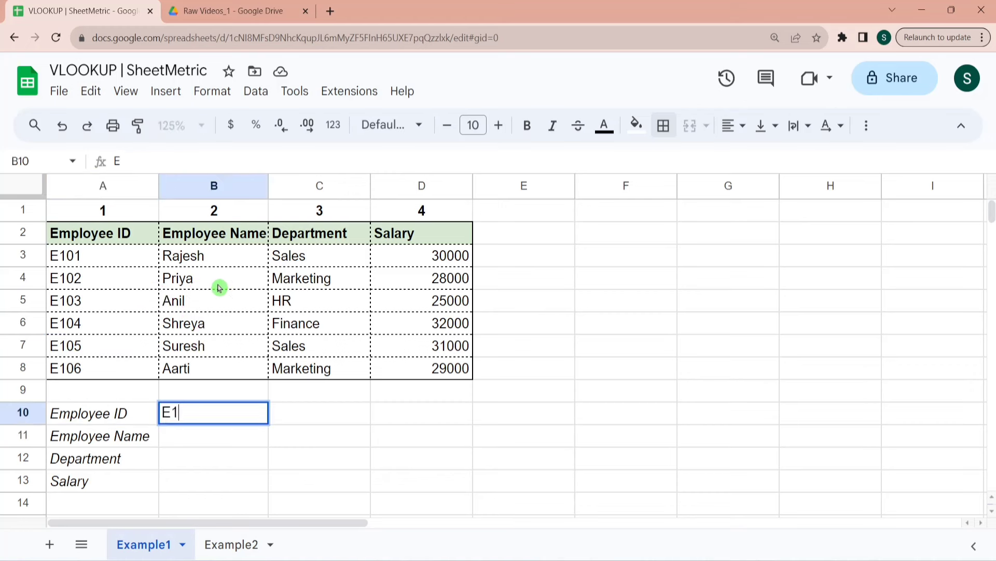
type("03")
key("Return")
key("Up")
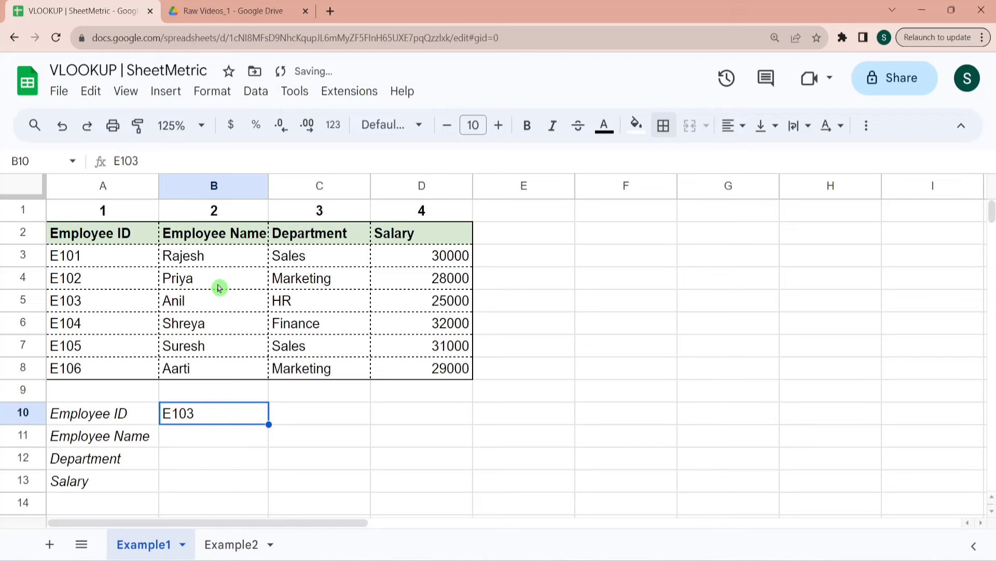
key("Down")
key("Up")
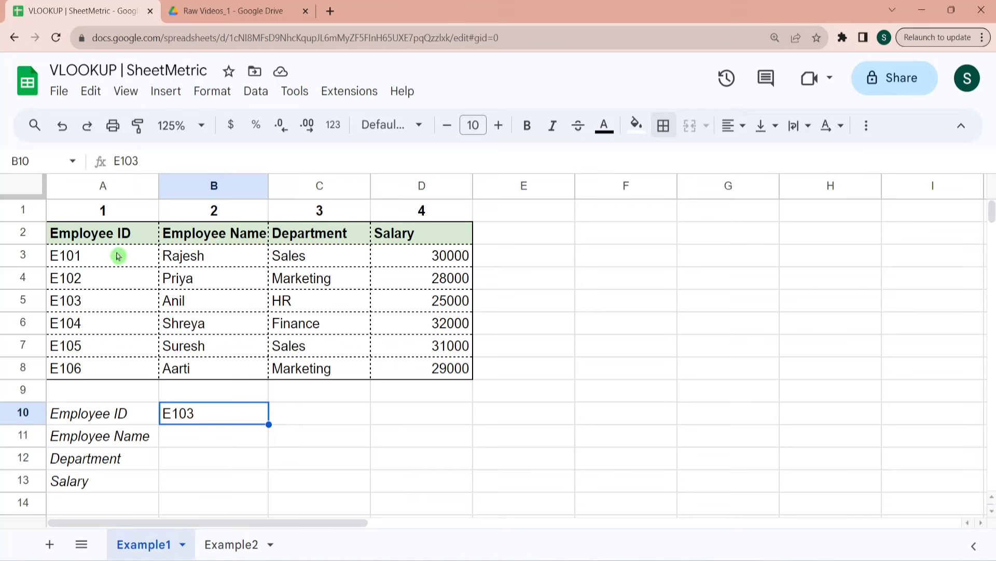
Step: Select the range A2:E8 to review the employee table with its header row
left_click(116, 235)
key("shift+Right")
key("shift+Right")
key("shift+Right")
key("shift+Right")
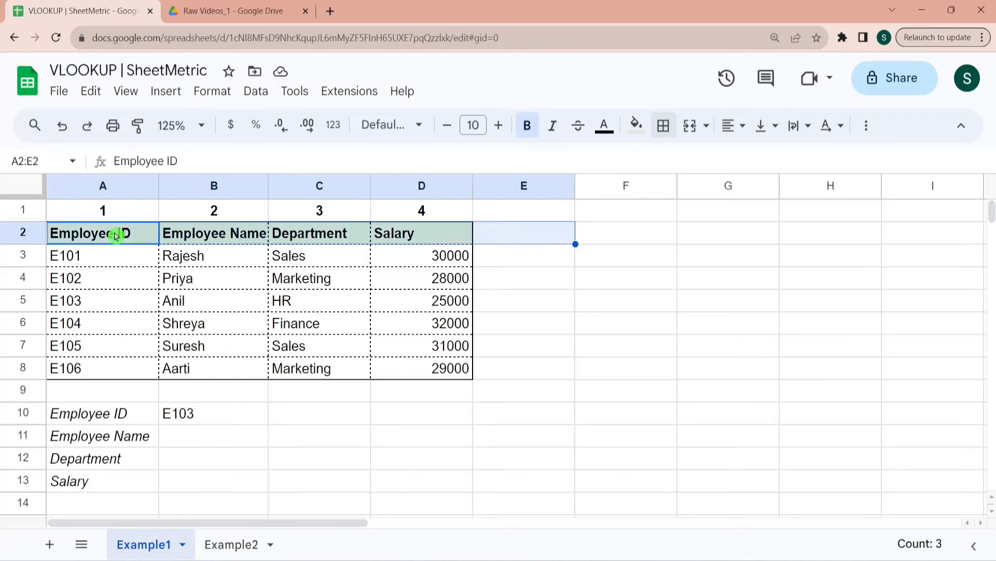
key("shift+Down")
key("shift+Down")
key("shift+Down")
key("shift+Down")
key("shift+Down")
key("shift+Down")
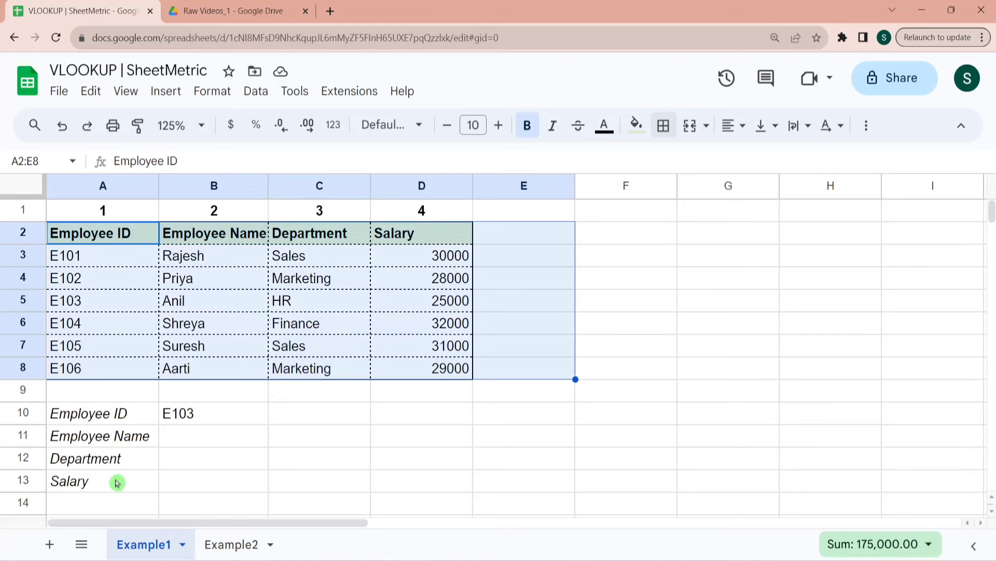
Step: Begin a VLOOKUP formula in B11, the Employee Name result cell, with B10 as the search key
left_click(184, 445)
type("=")
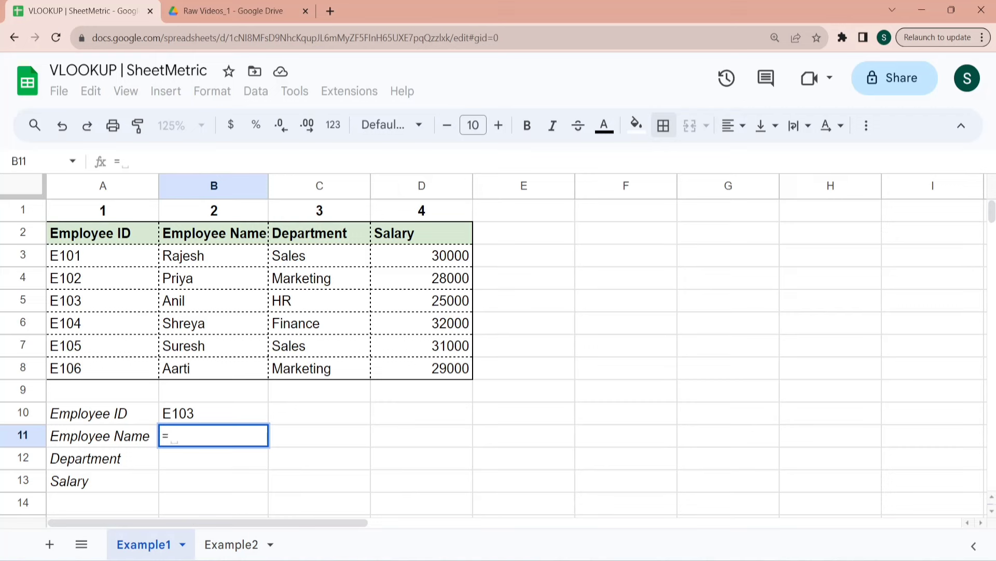
type("Vloo")
key("Tab")
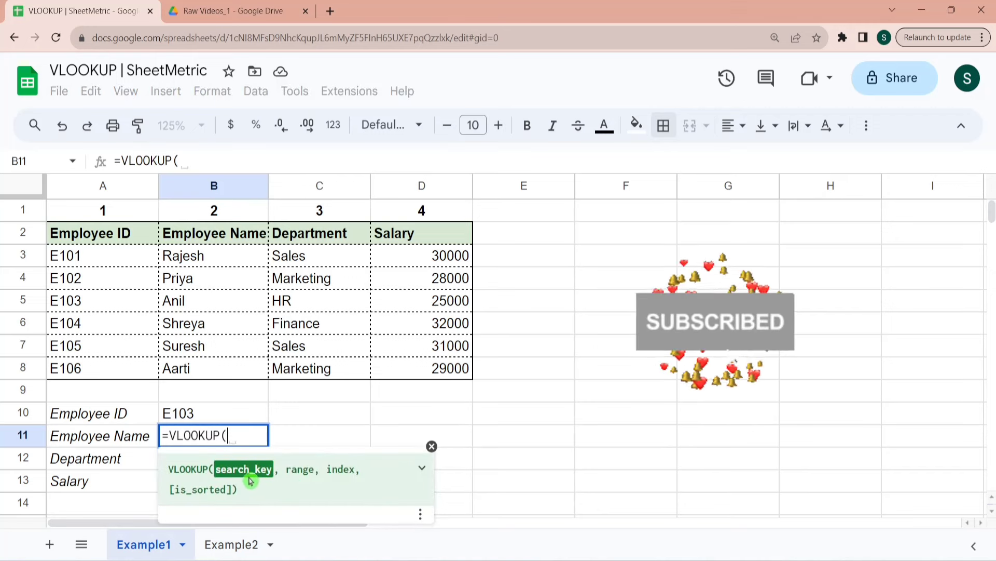
left_click(195, 415)
type(",")
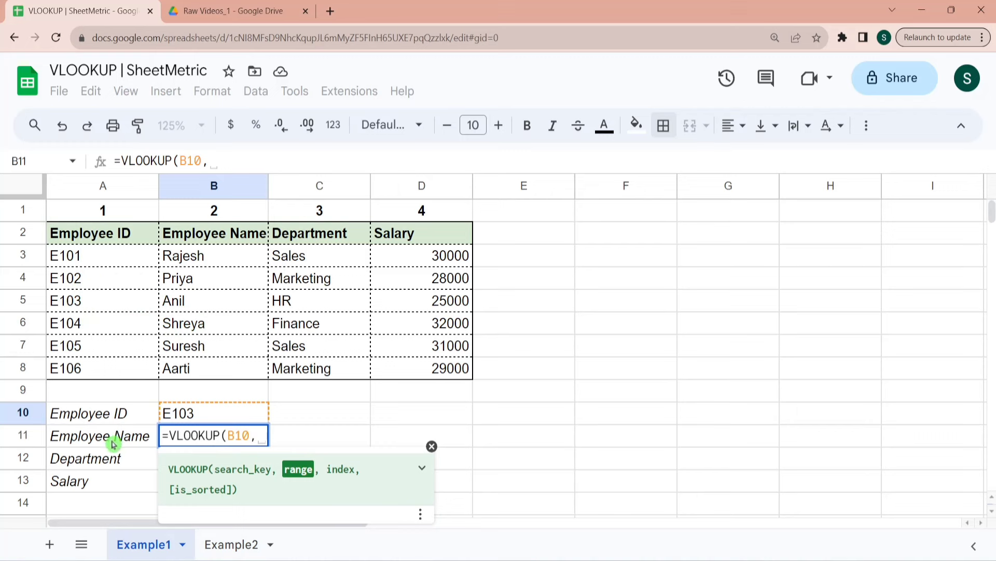
Step: Set the VLOOKUP range in B11 to the absolute reference $A$2:$B$8
left_click(105, 242)
key("shift+Right")
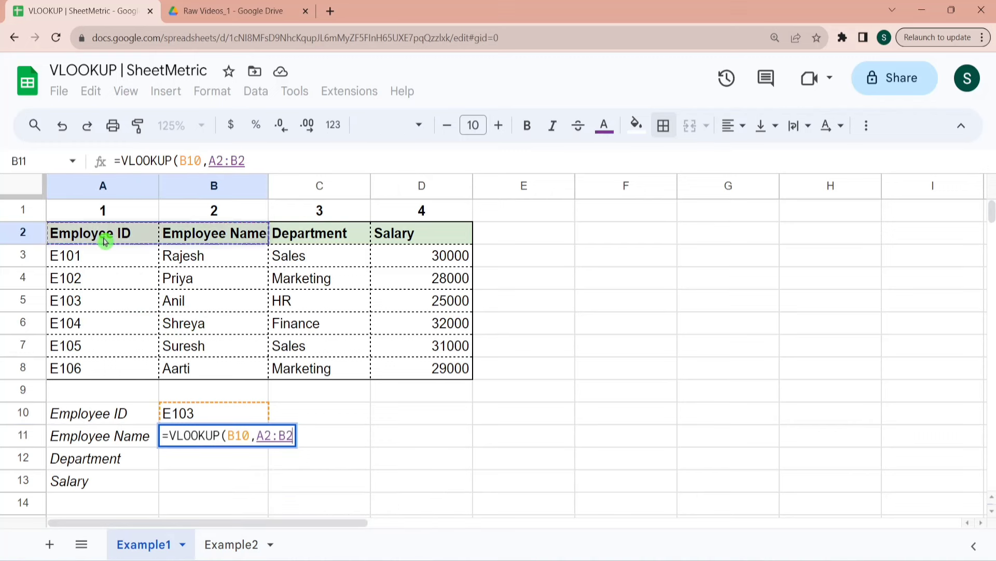
key("shift+Down")
key("shift+Down")
key("shift+Down")
key("shift+Down")
key("shift+Down")
key("shift+Down")
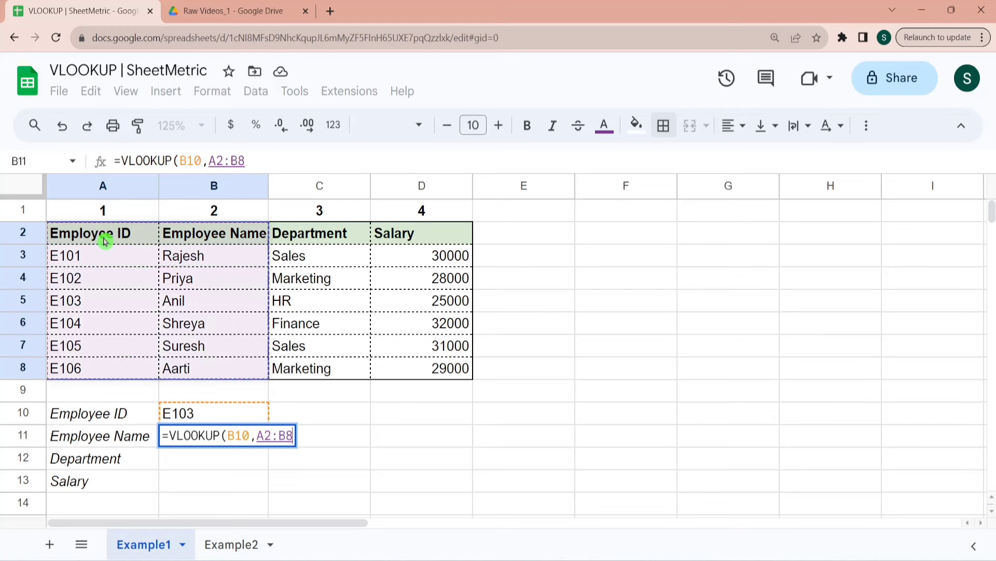
key("F4")
type(",")
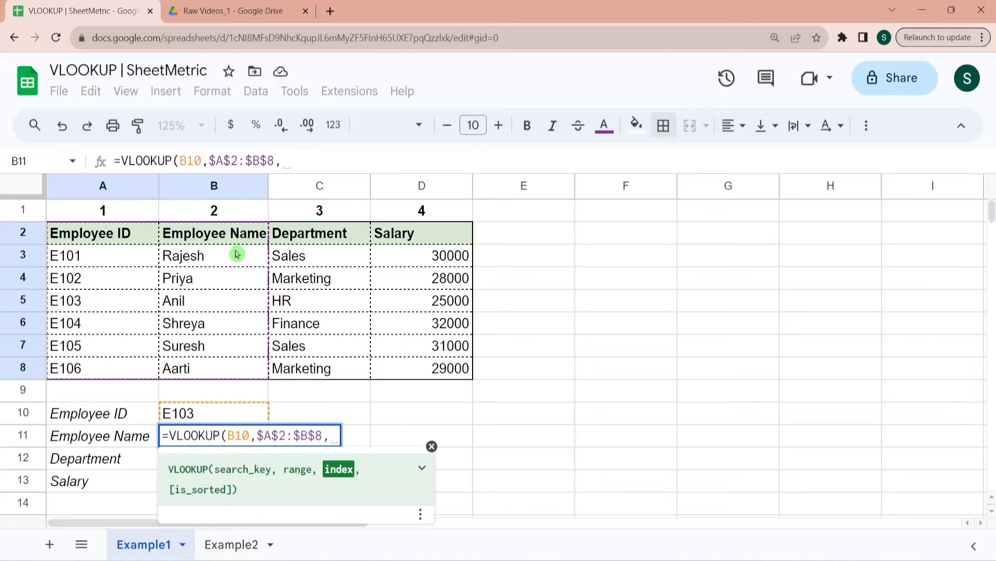
Step: Complete the B11 formula with column index 2 and is_sorted 0 for an exact match
type("2")
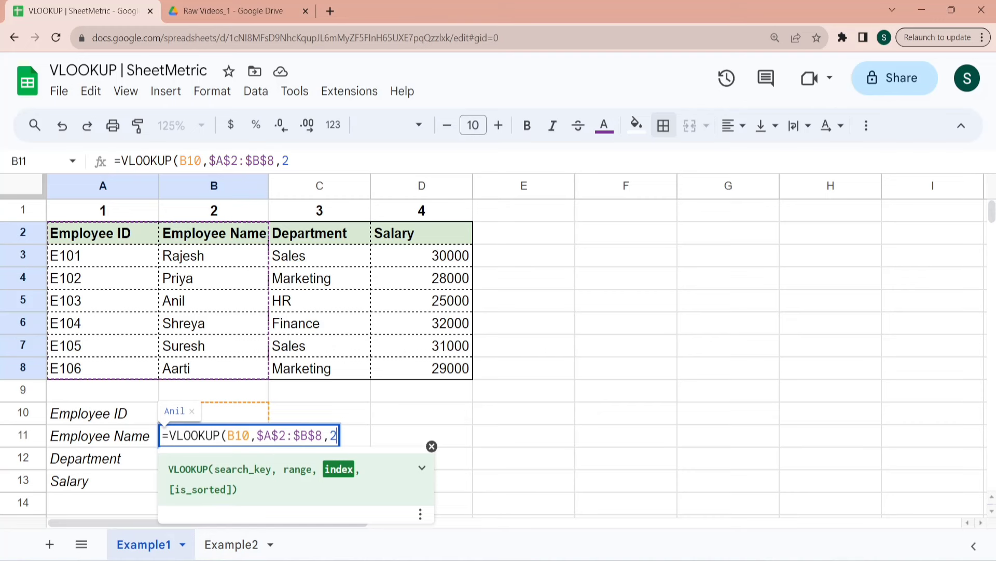
type(",")
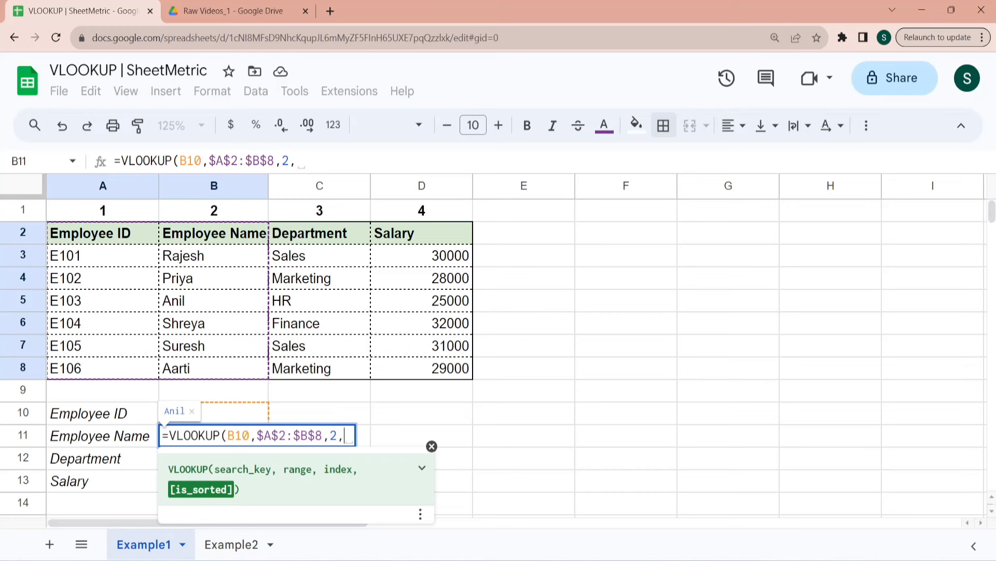
key("BackSpace")
type("0")
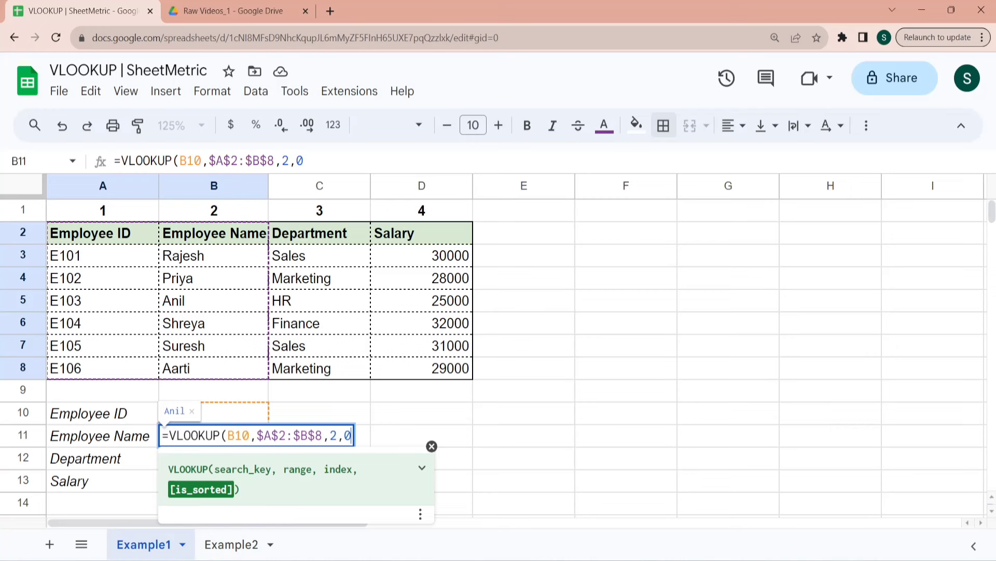
key("Return")
key("Up")
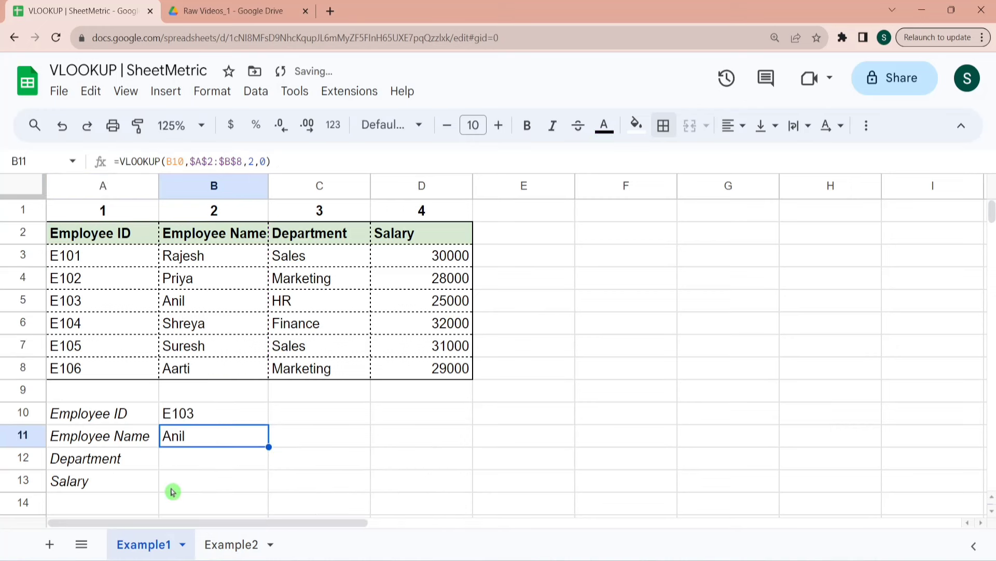
Step: Begin a VLOOKUP formula in B12, the Department result cell, with B10 as the search key
left_click(195, 418)
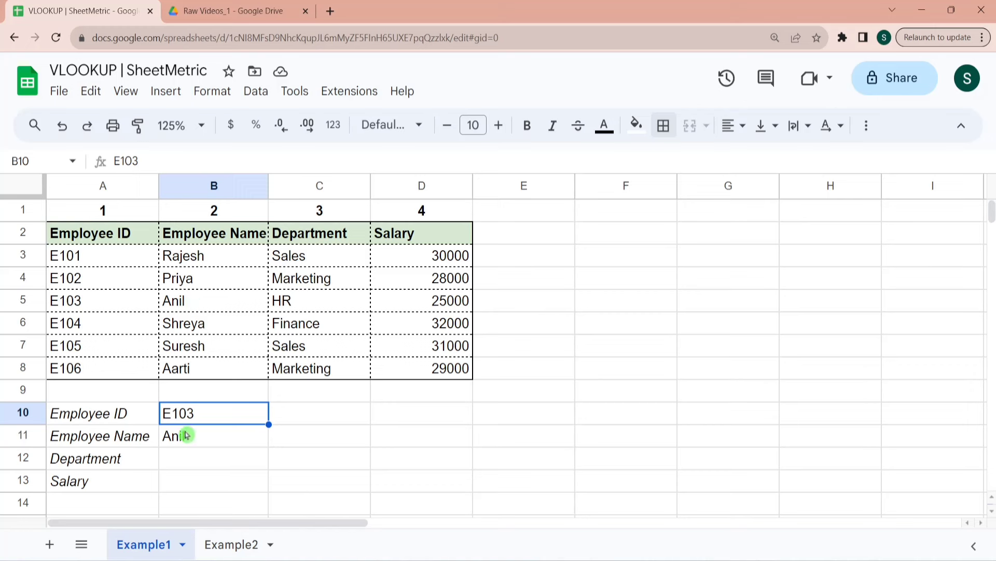
left_click(185, 436)
key("Down")
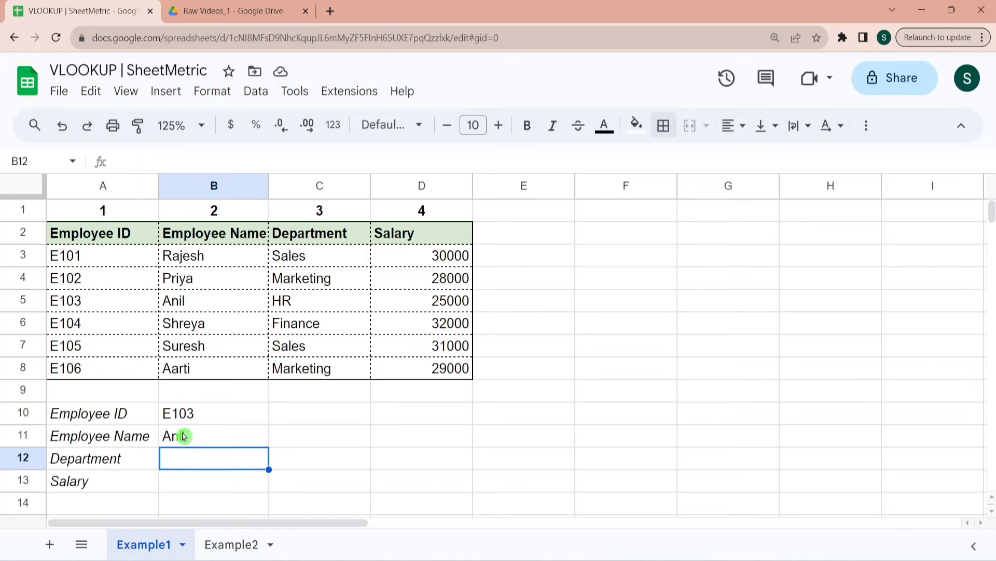
type("=")
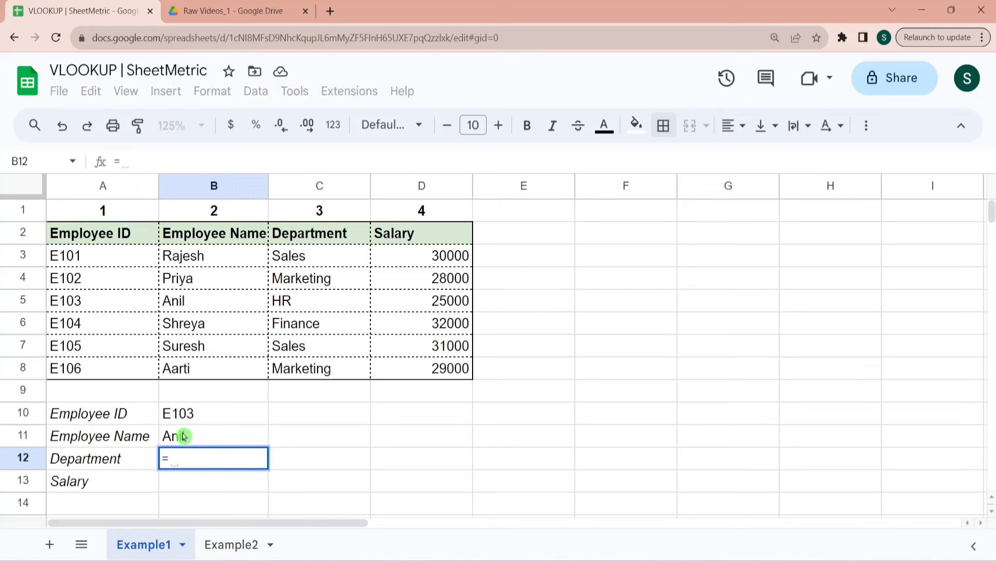
type("Vloo")
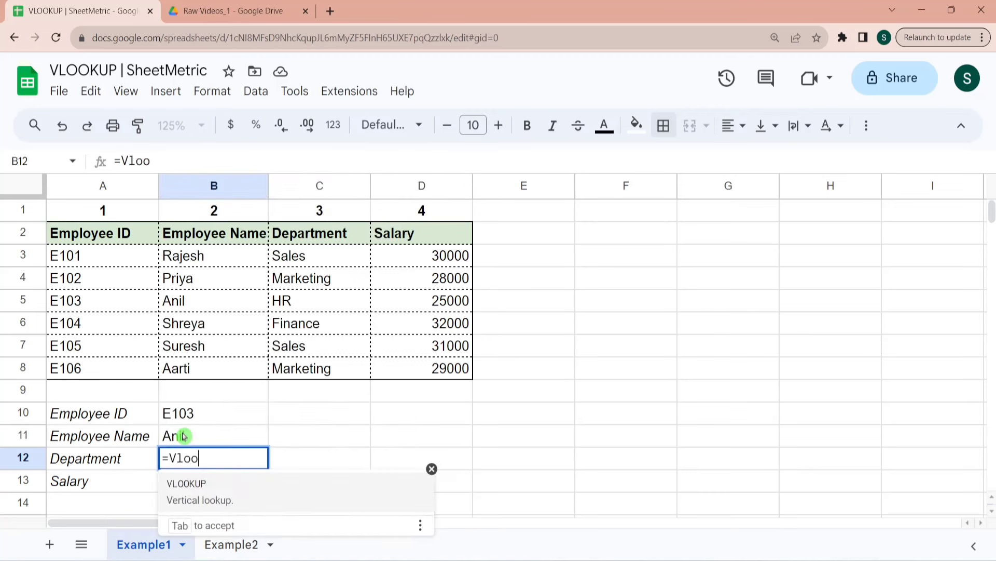
left_click(225, 483)
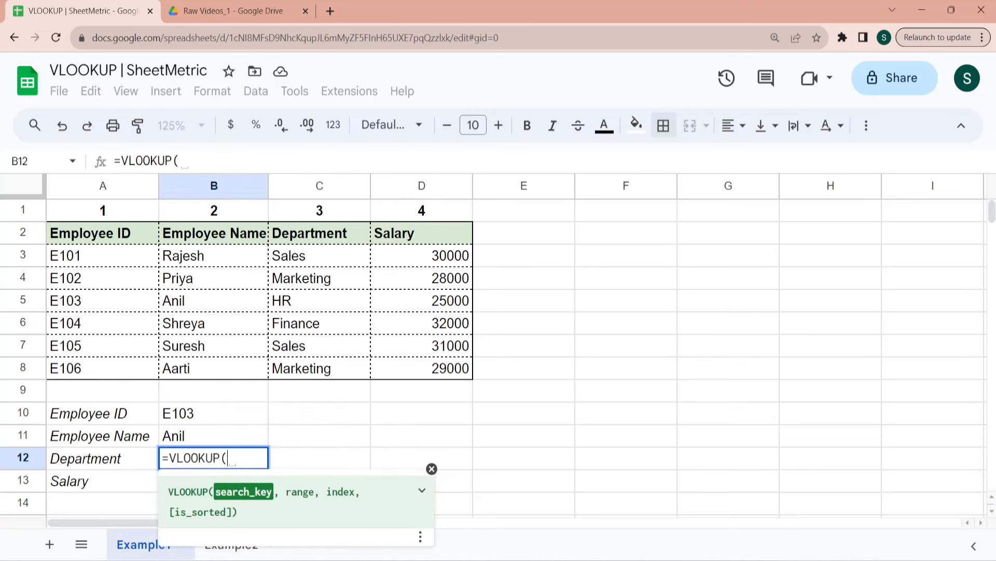
left_click(192, 415)
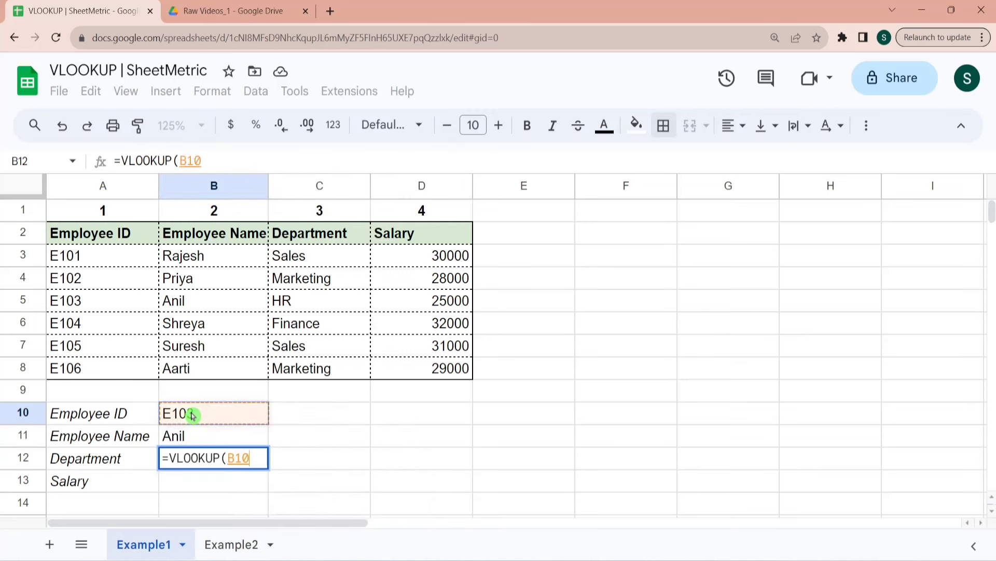
type(",")
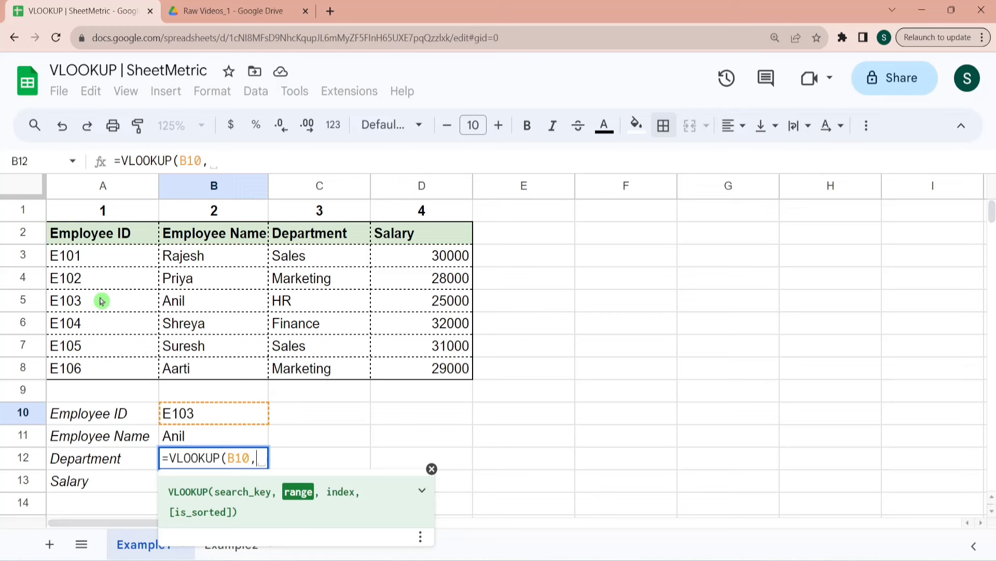
Step: Set the VLOOKUP range in B12 to the whole employee table as the absolute reference $A$2:$D$8
left_click(99, 237)
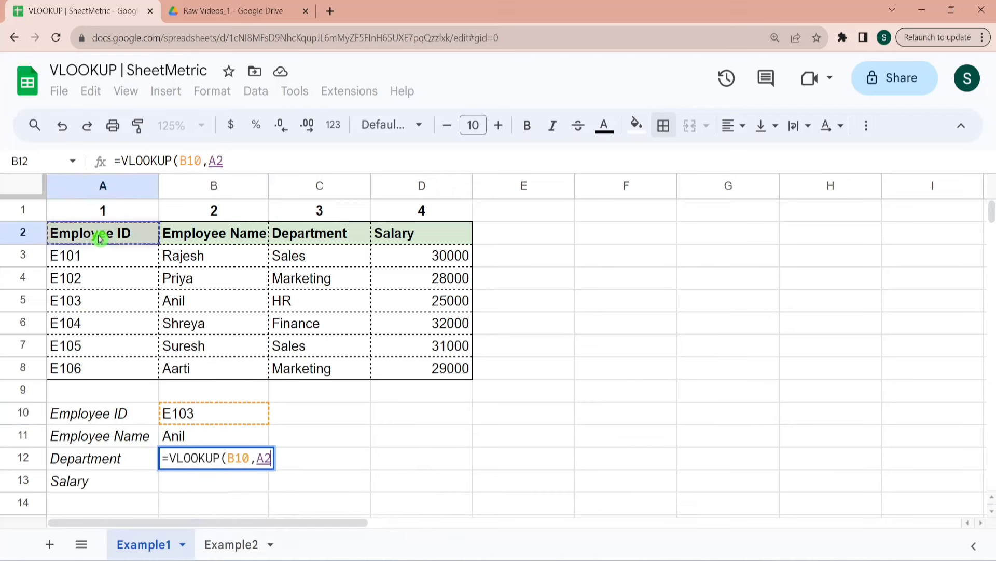
key("shift+Right")
key("shift+Right")
key("shift+Down")
key("shift+Down")
key("shift+Down")
key("shift+Down")
key("shift+Down")
key("shift+Down")
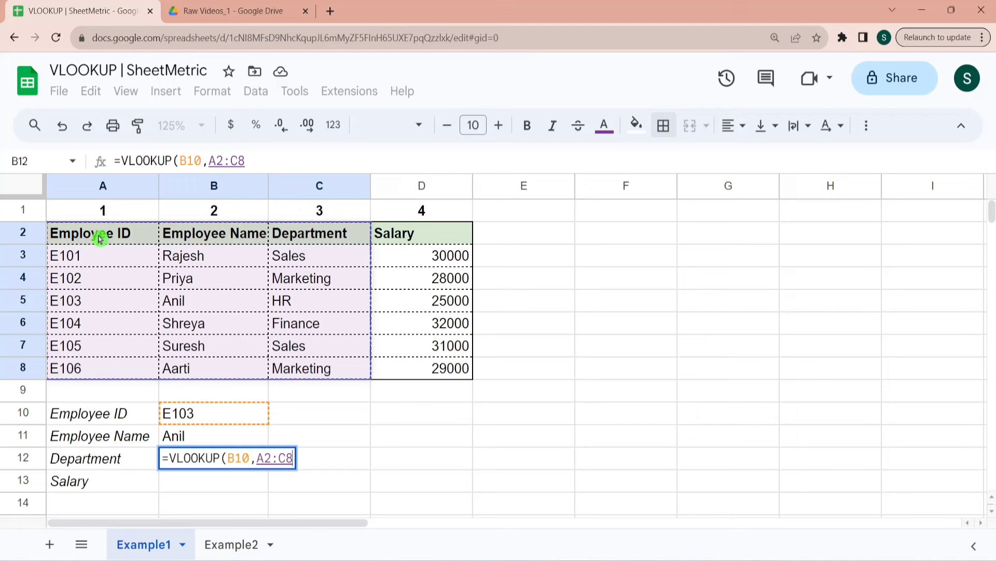
key("shift+Right")
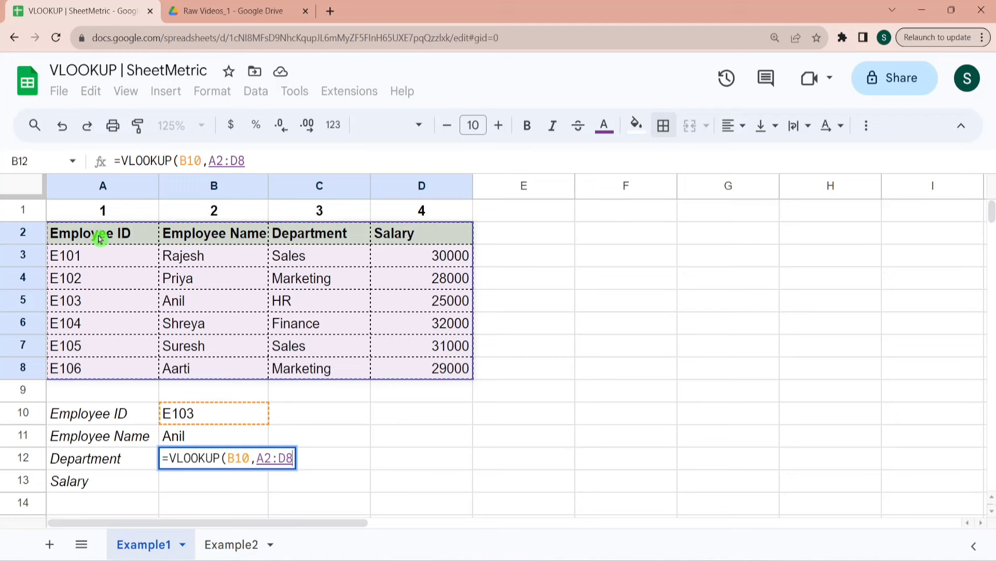
key("F4")
type(",")
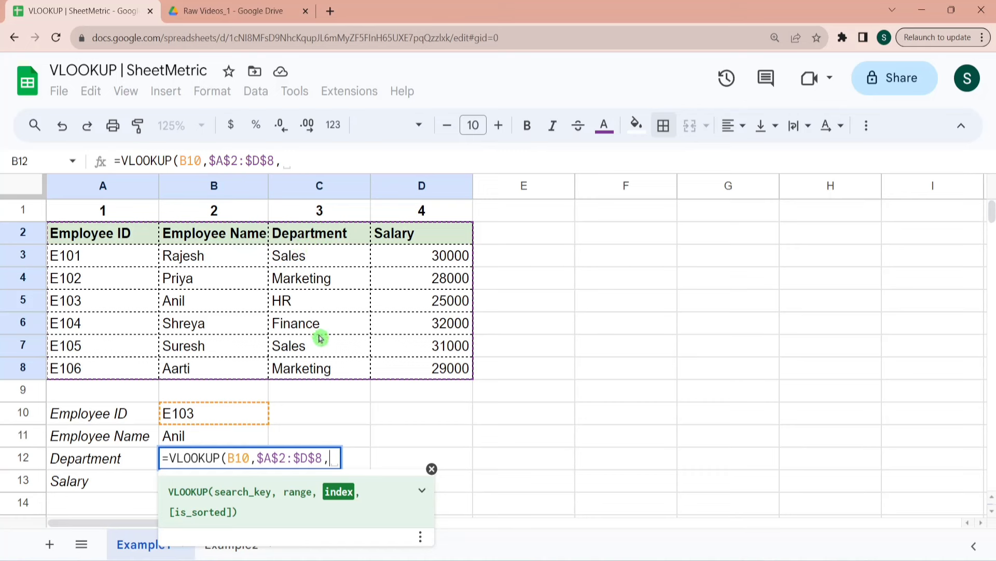
Step: Complete the B12 formula with column index 3 and is_sorted FALSE for an exact match
type("3,FA")
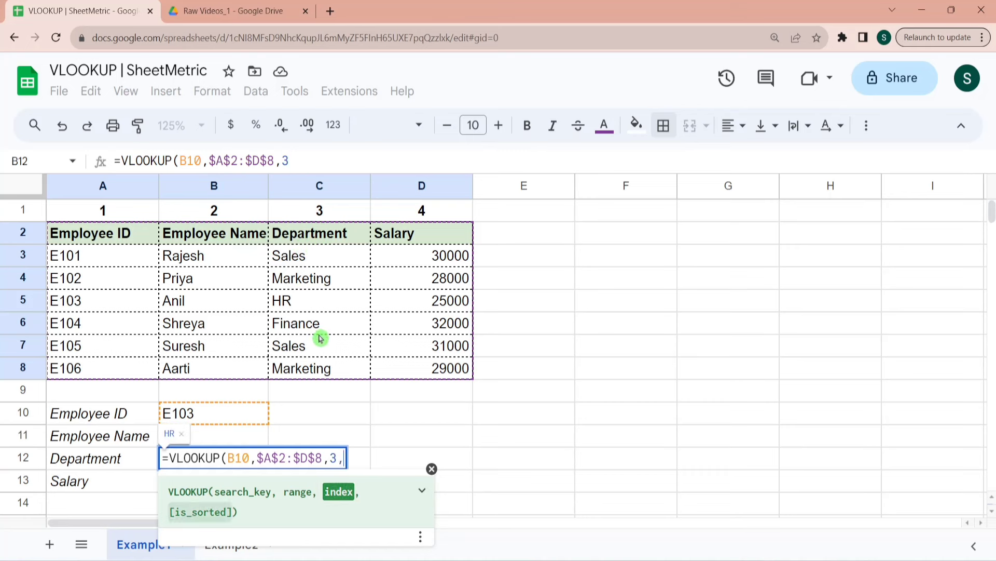
type("LSE")
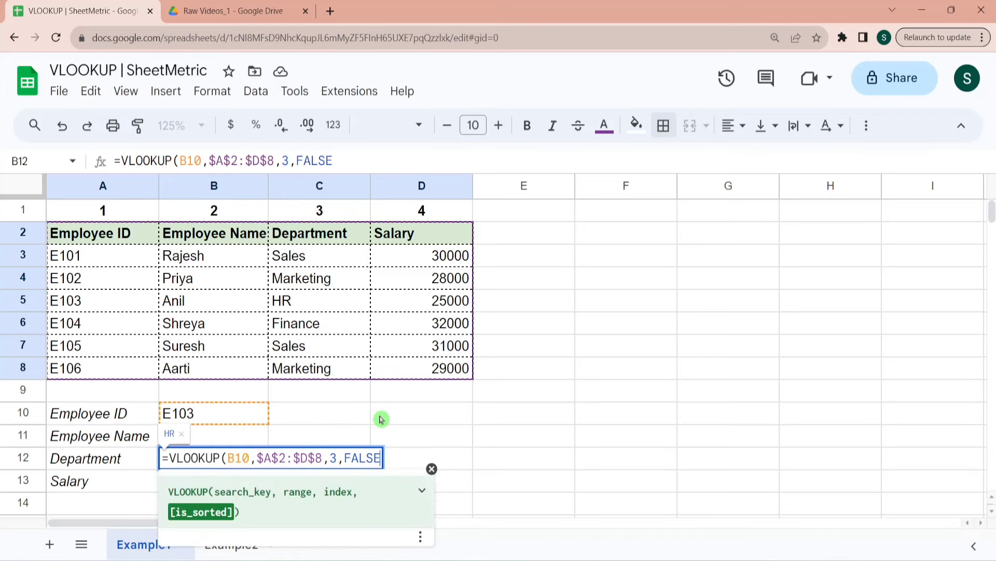
key("Return")
key("Up")
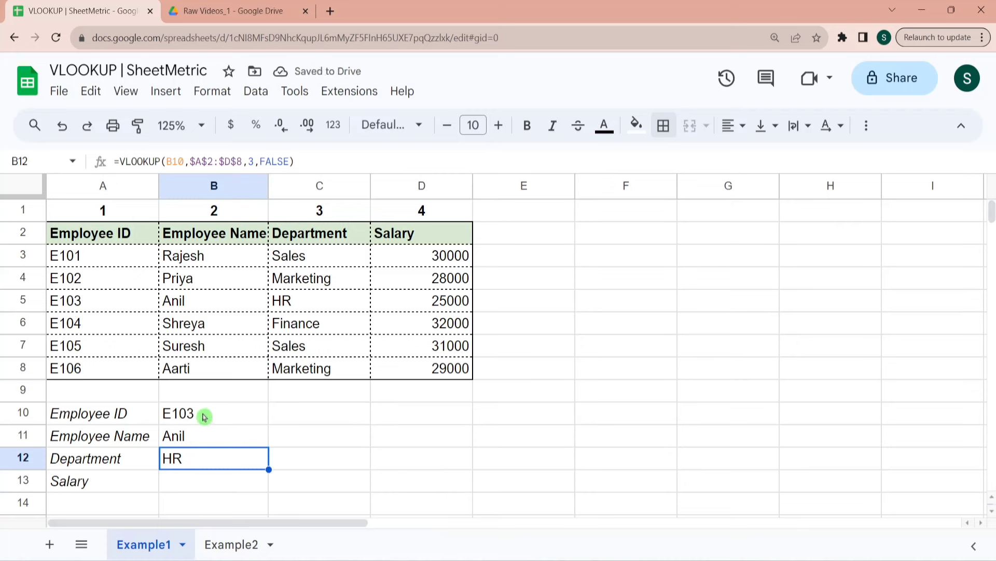
Step: Begin a VLOOKUP formula in B13, the Salary result cell, with the employee name in B11 as the search key
left_click(196, 481)
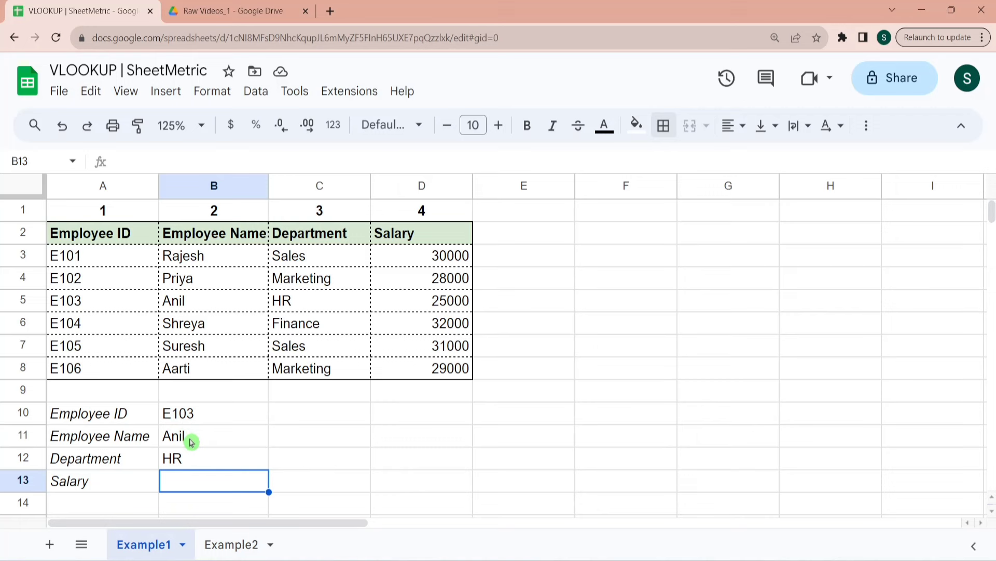
type("=")
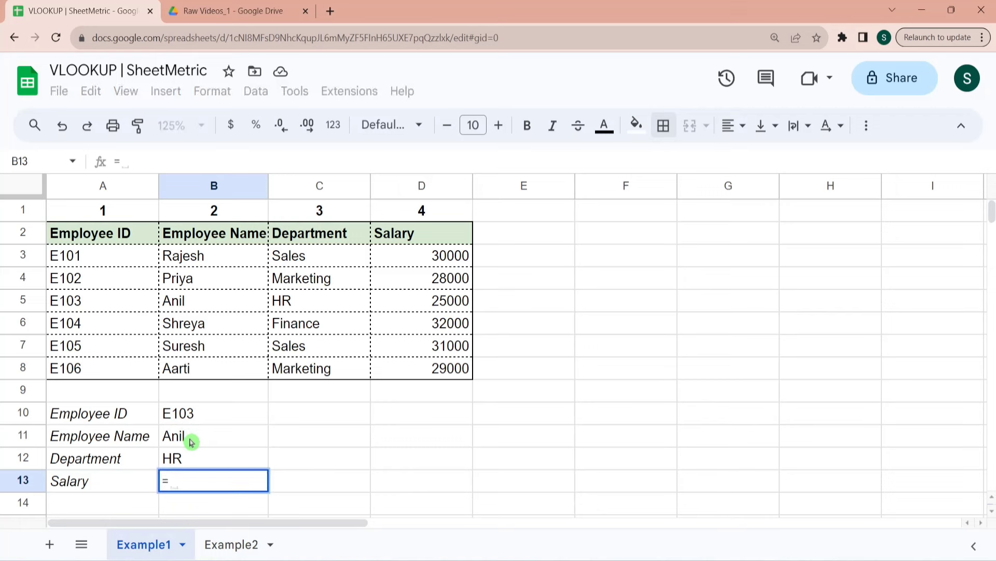
type("V1")
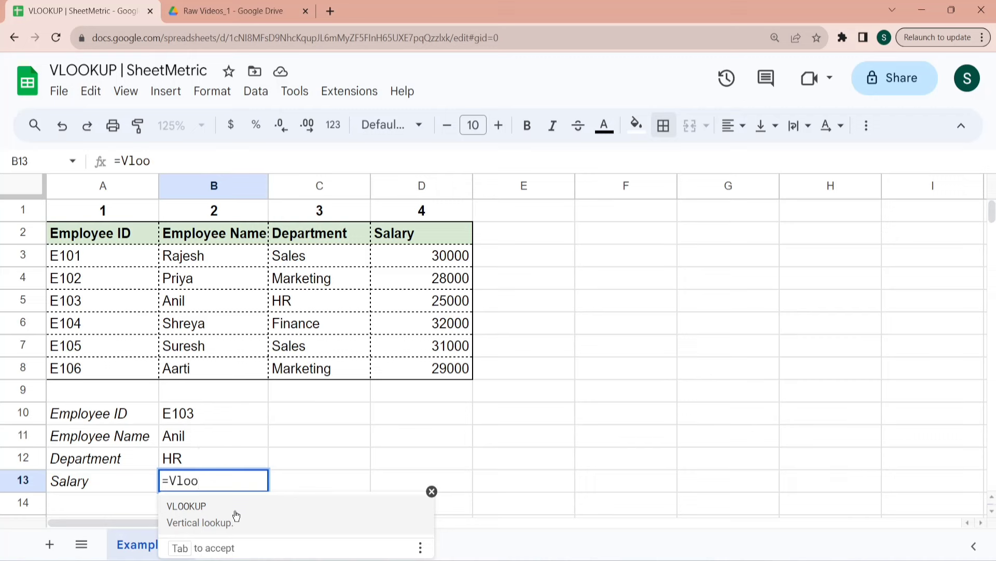
left_click(235, 517)
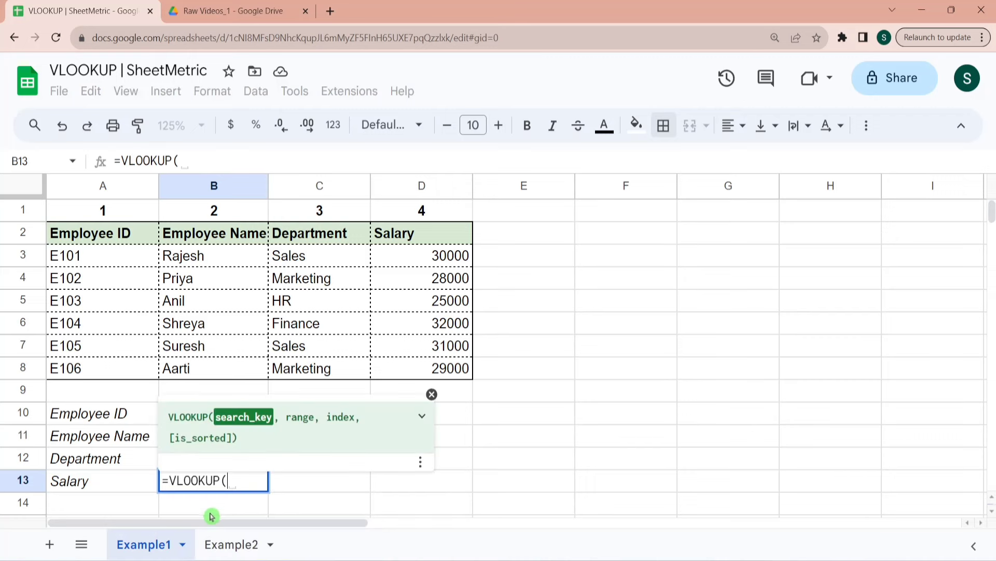
left_click(144, 440)
key("Right")
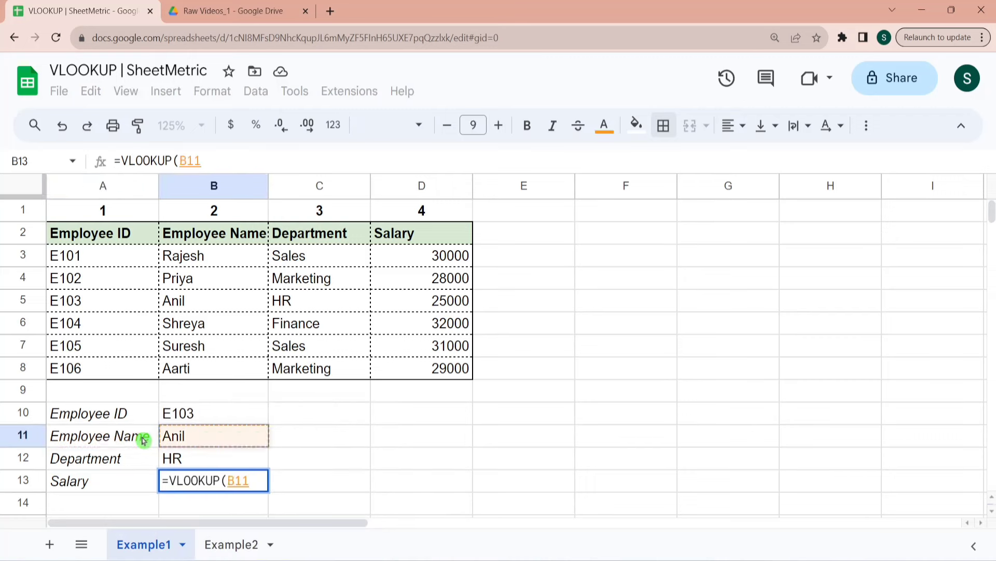
type(",")
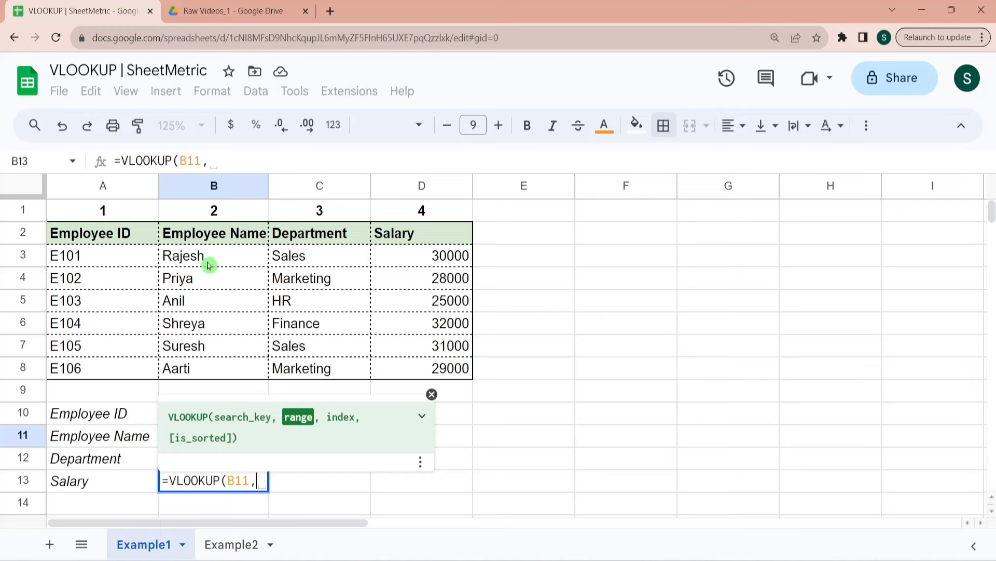
Step: Set the VLOOKUP range in B13 to B2:D8, starting from the Employee Name column
left_click(188, 238)
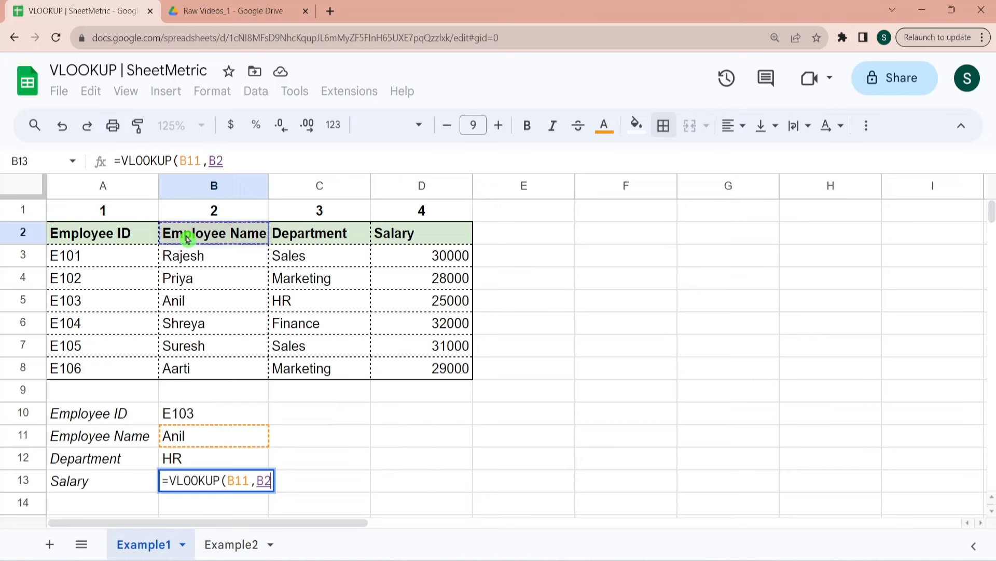
key("shift+Right")
key("shift+Right")
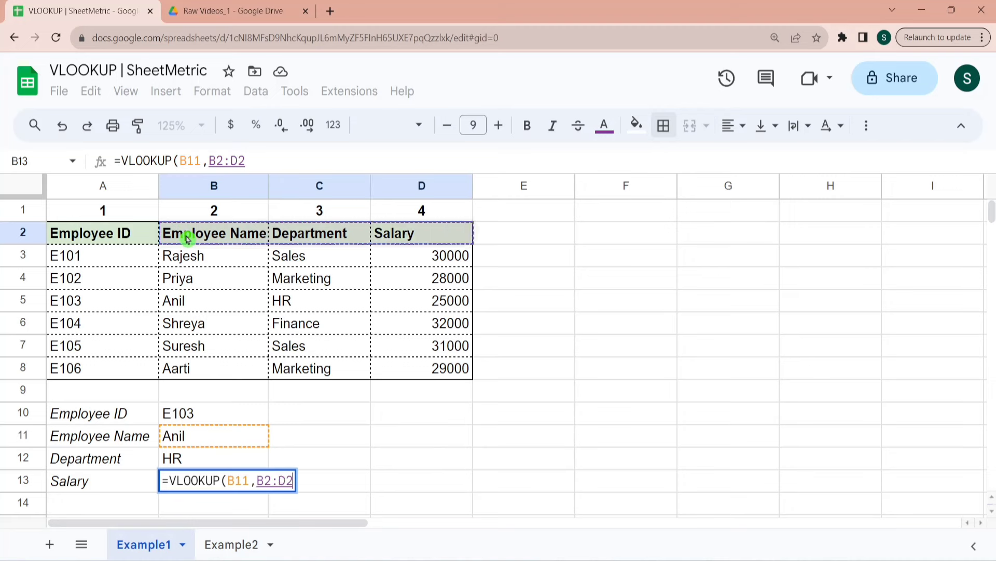
key("shift+Down")
key("shift+Down")
key("shift+Down")
key("shift+Down")
key("shift+Down")
key("shift+Down")
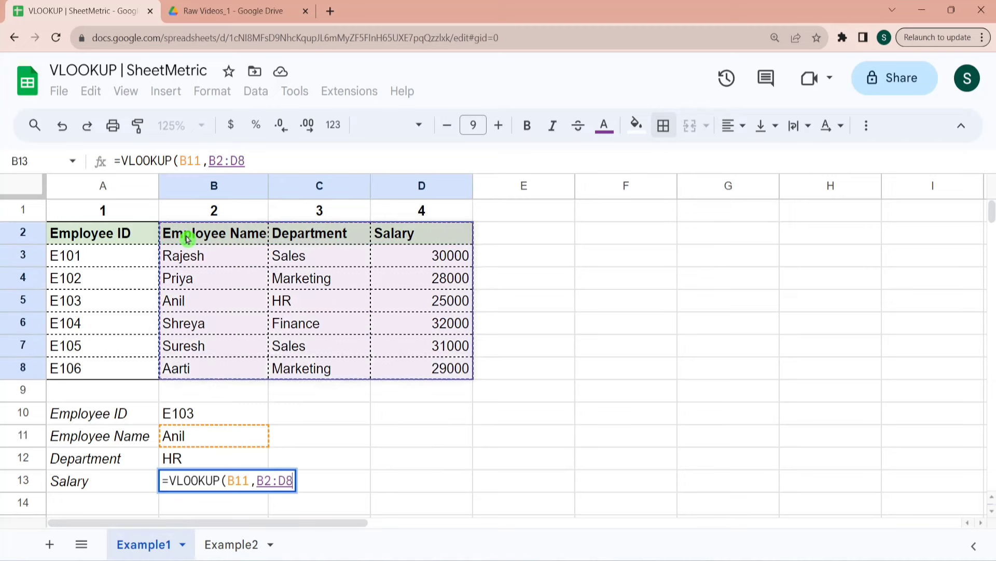
type(",")
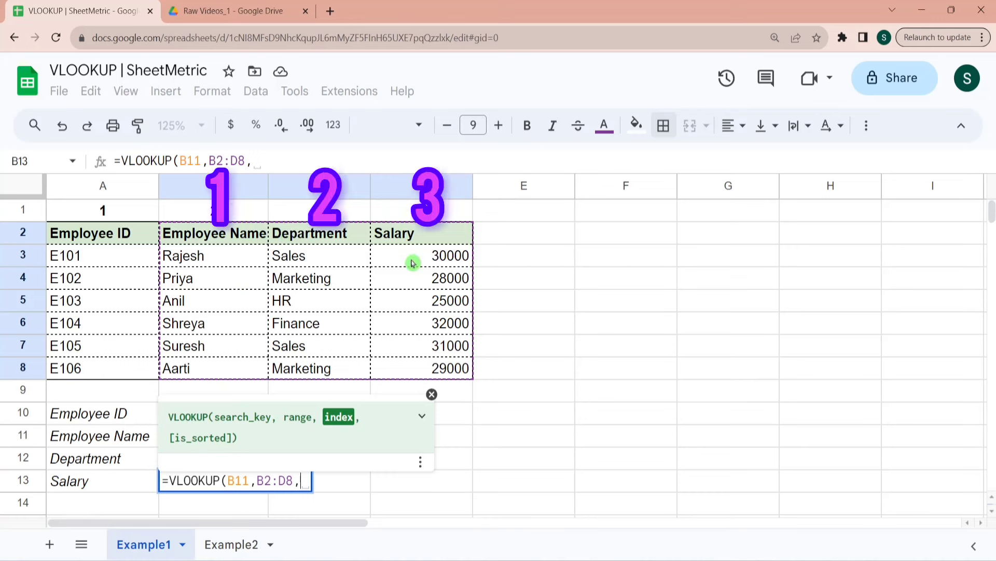
Step: Complete the B13 formula with column index 3, leaving out the is_sorted argument
type("3")
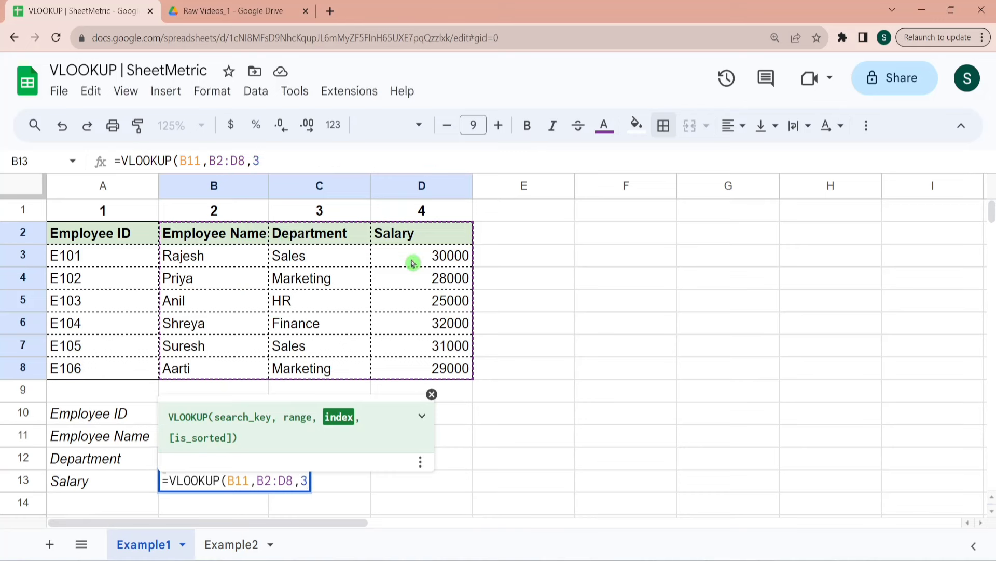
type(")")
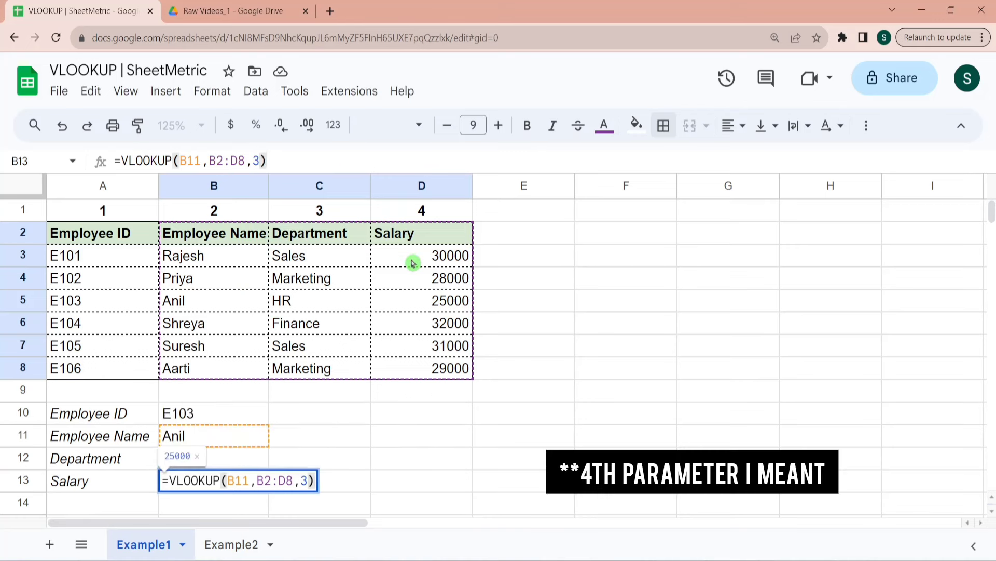
key("Return")
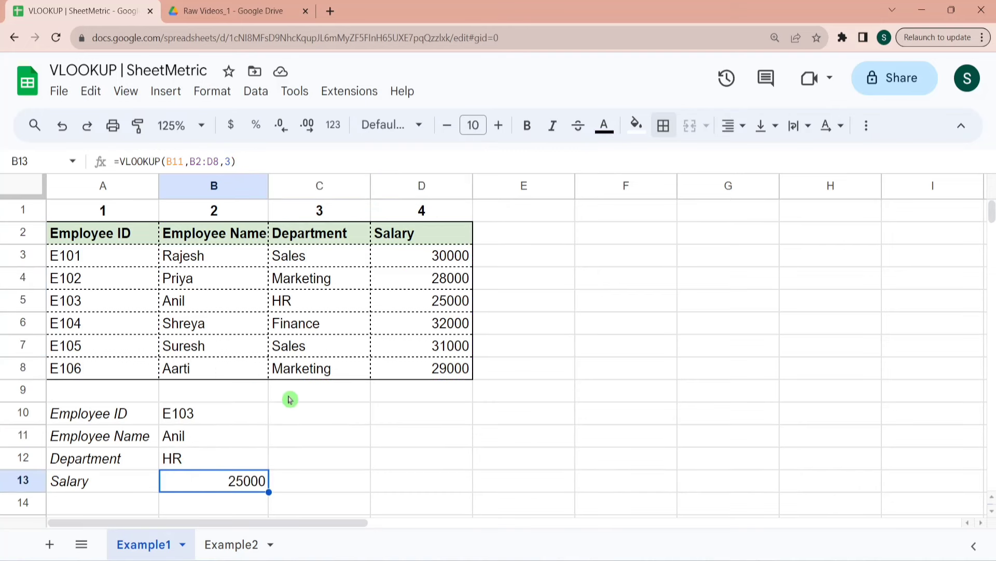
Step: Review the VLOOKUP formulas in B12 and B11, including the is_sorted argument of the B11 formula
key("Up")
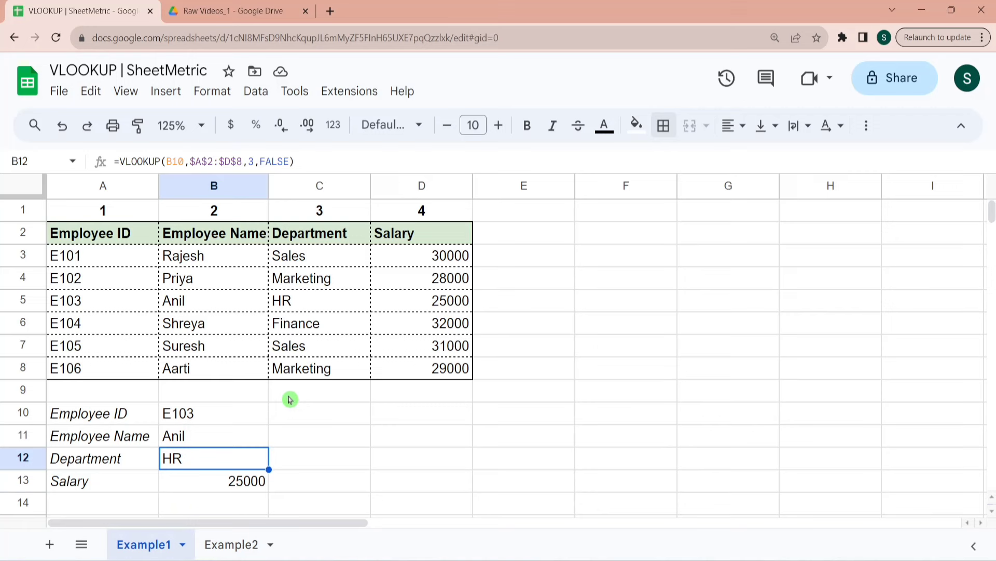
key("Up")
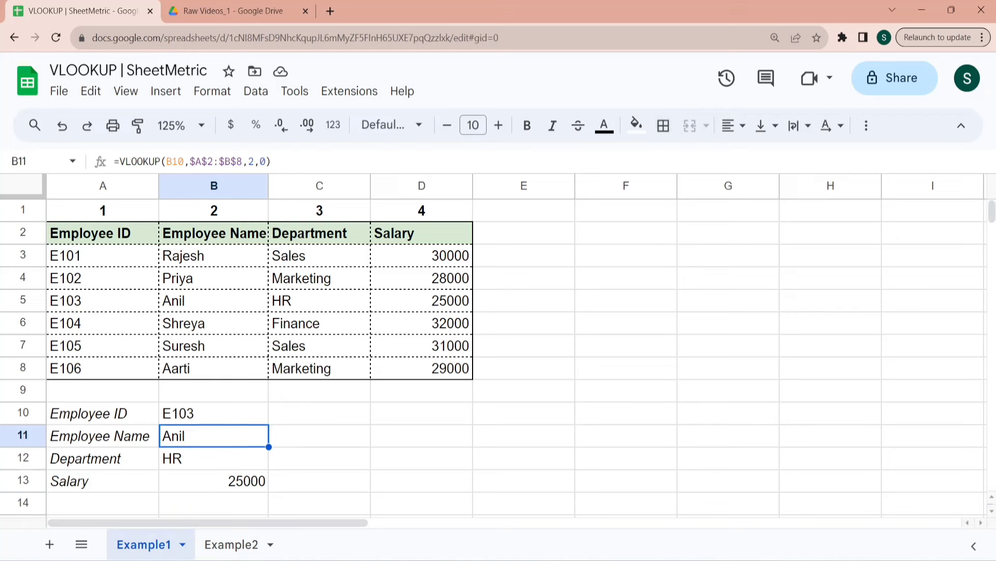
key("Return")
key("BackSpace")
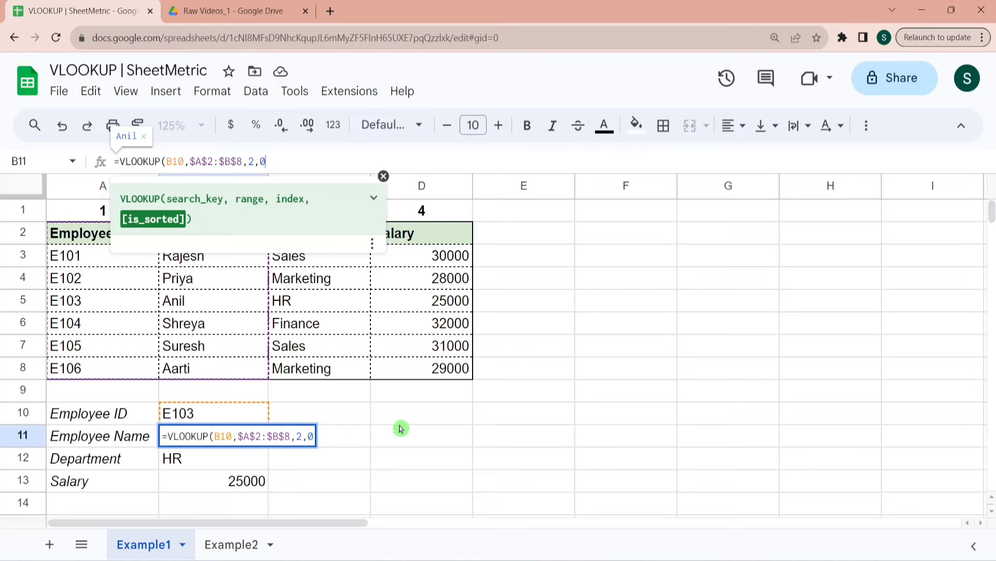
key("Return")
key("Up")
key("Up")
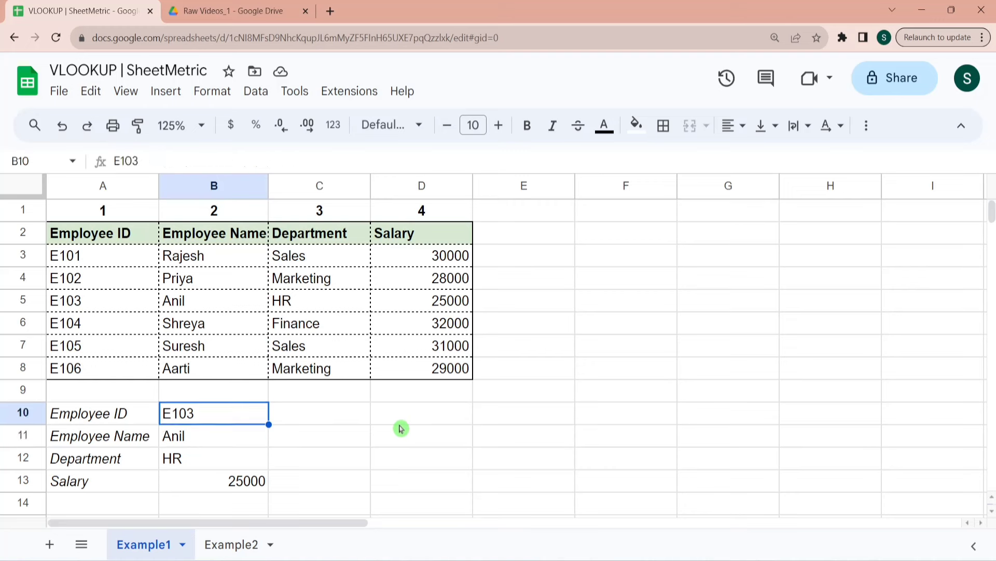
Step: Add a duplicate record below the table, repeating the employee ID from B10 in A9 and entering ABC in B9
key("Left")
type("E")
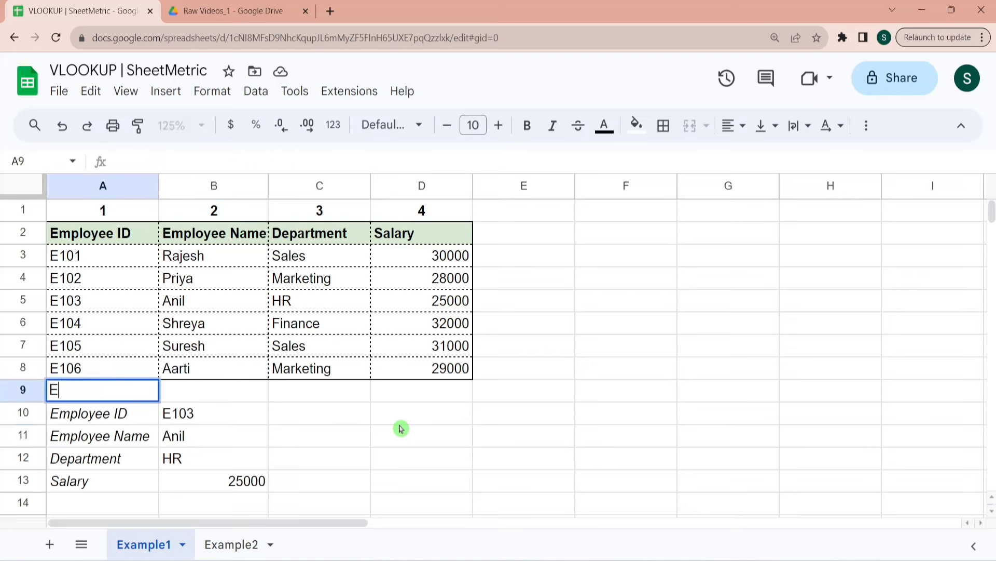
key("Right")
key("Right")
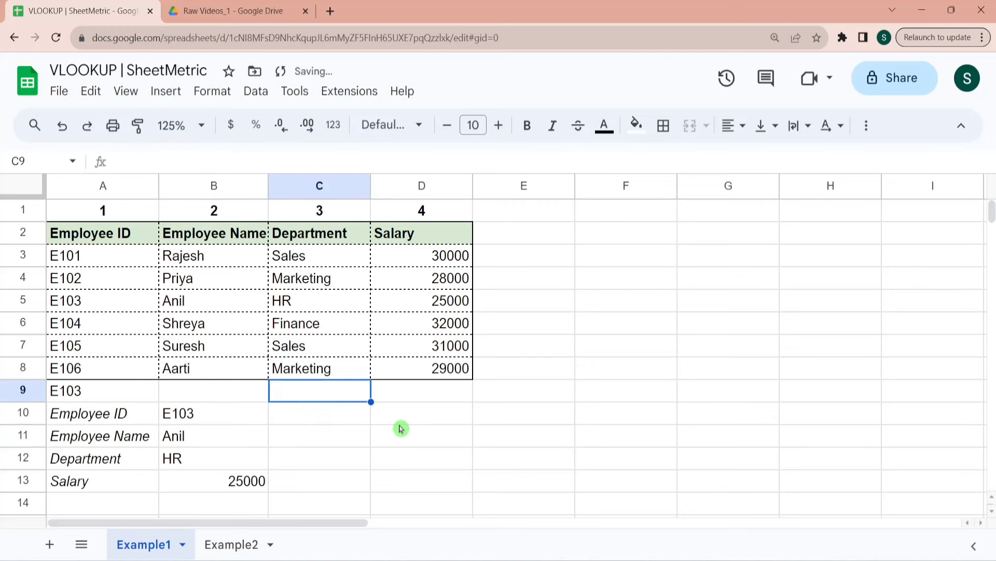
key("Left")
type("A")
key("Return")
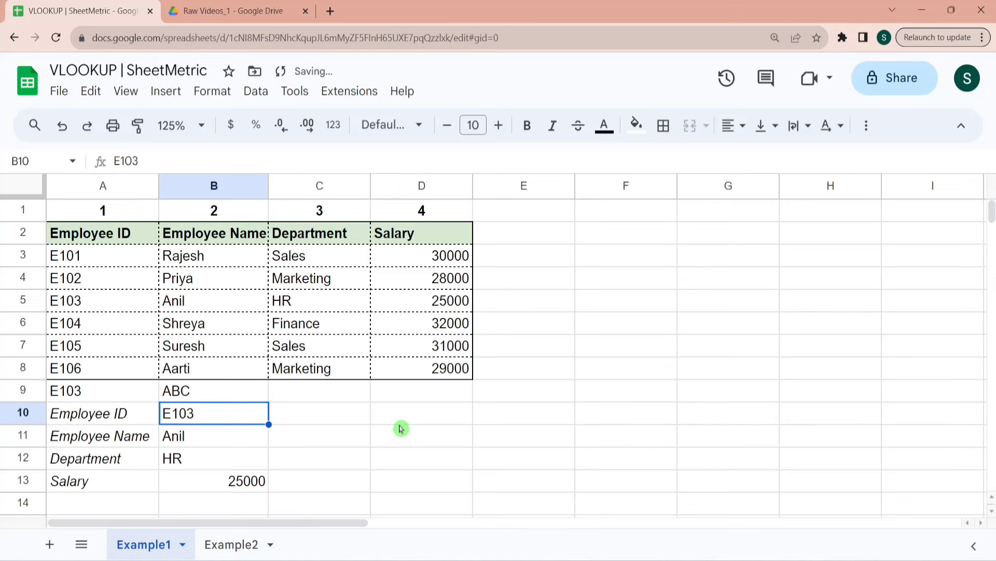
Step: Begin a VLOOKUP formula in C11, beside the Employee Name result, with B10 as the search key
key("Down")
key("Right")
type("=")
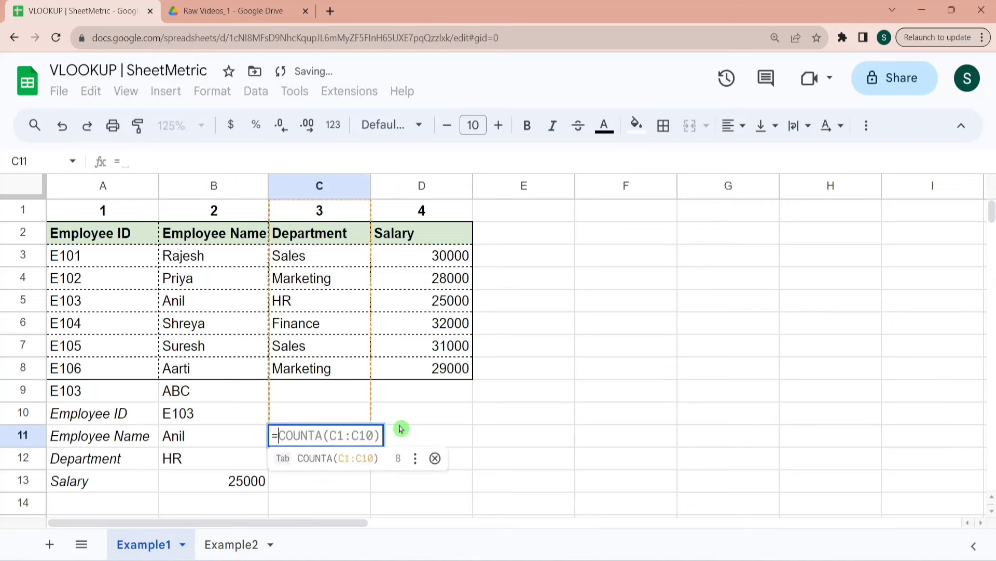
type("Vloo")
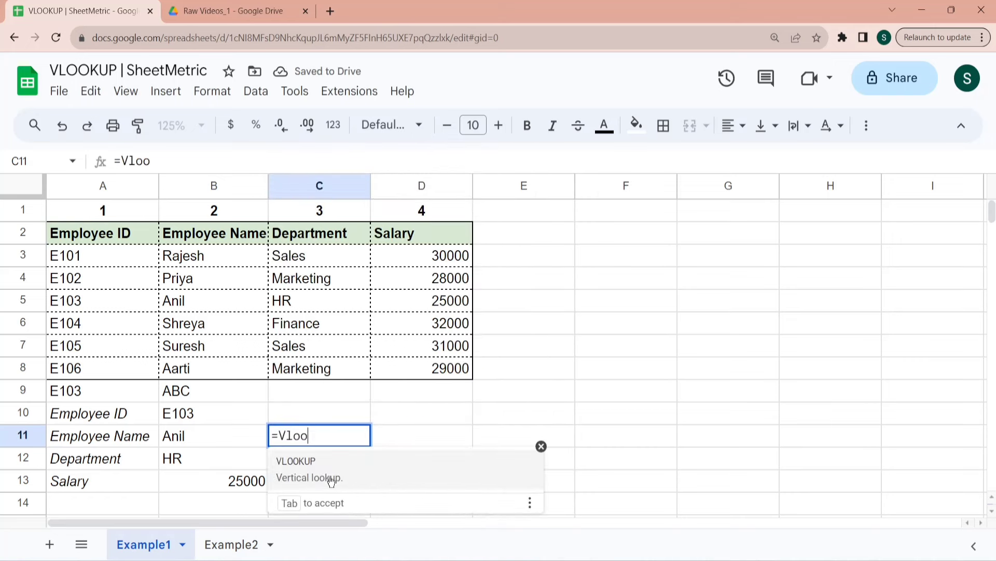
left_click(331, 480)
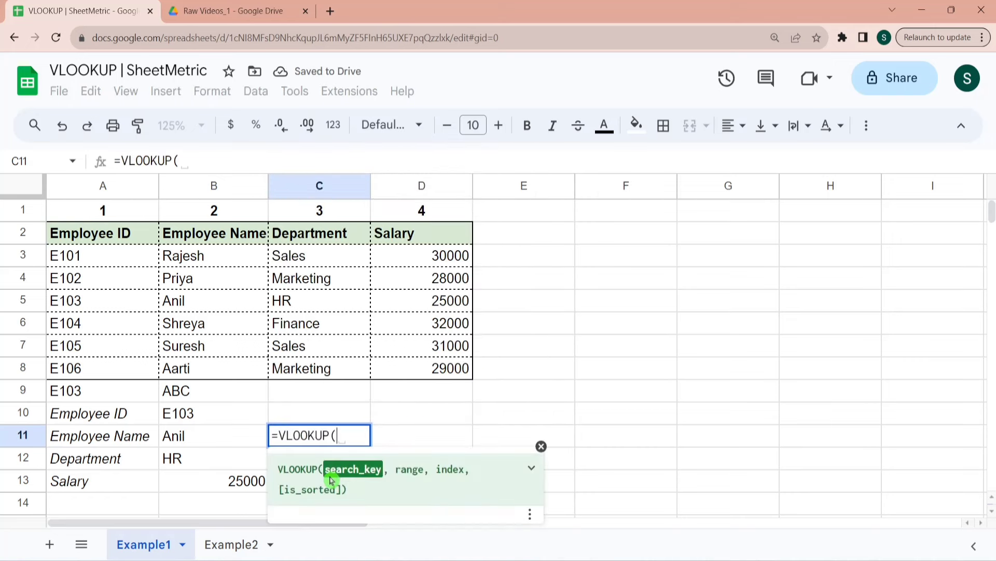
left_click(191, 418)
type(",")
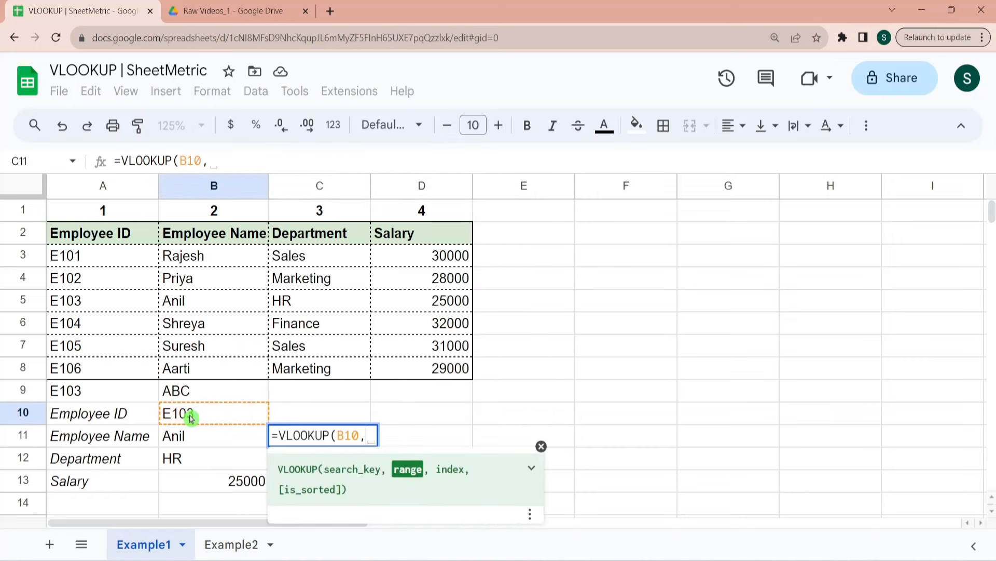
Step: Set the VLOOKUP range in C11 to the absolute reference $A$2:$B$9, including the duplicate row
left_click(73, 239)
key("shift+Right")
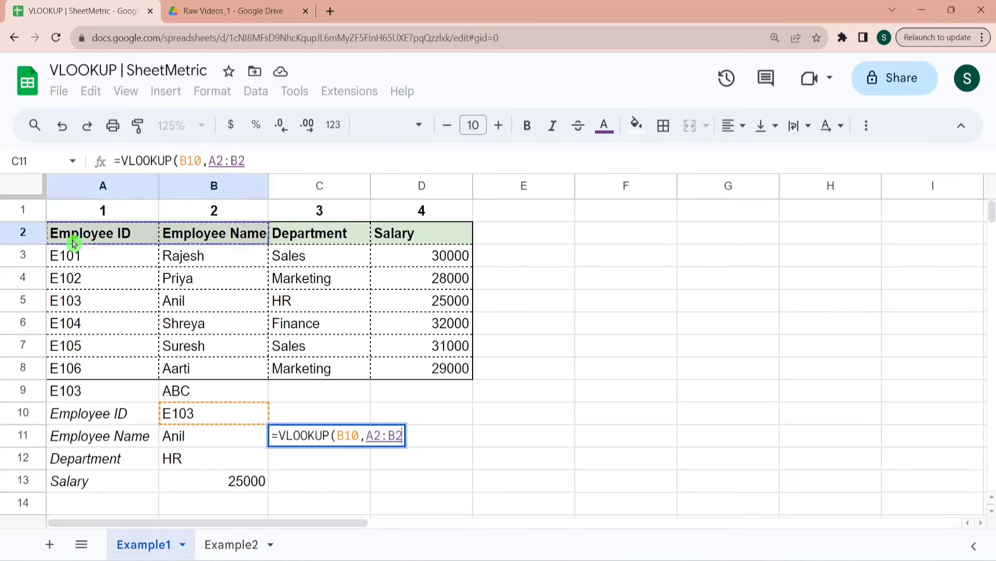
key("shift+Down")
key("shift+Down")
key("shift+Down")
key("shift+Down")
key("shift+Down")
key("shift+Down")
key("shift+Down")
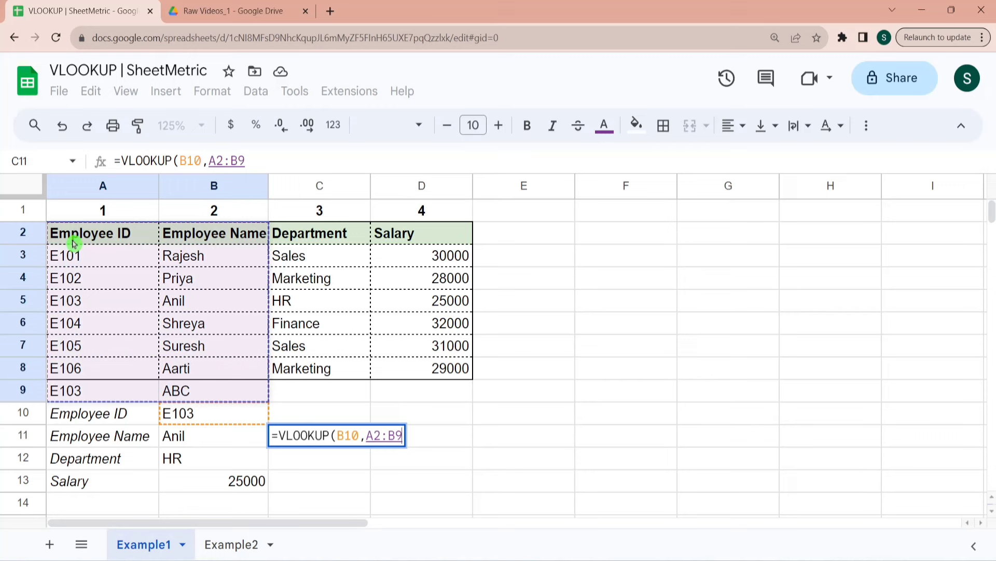
key("F4")
type(",")
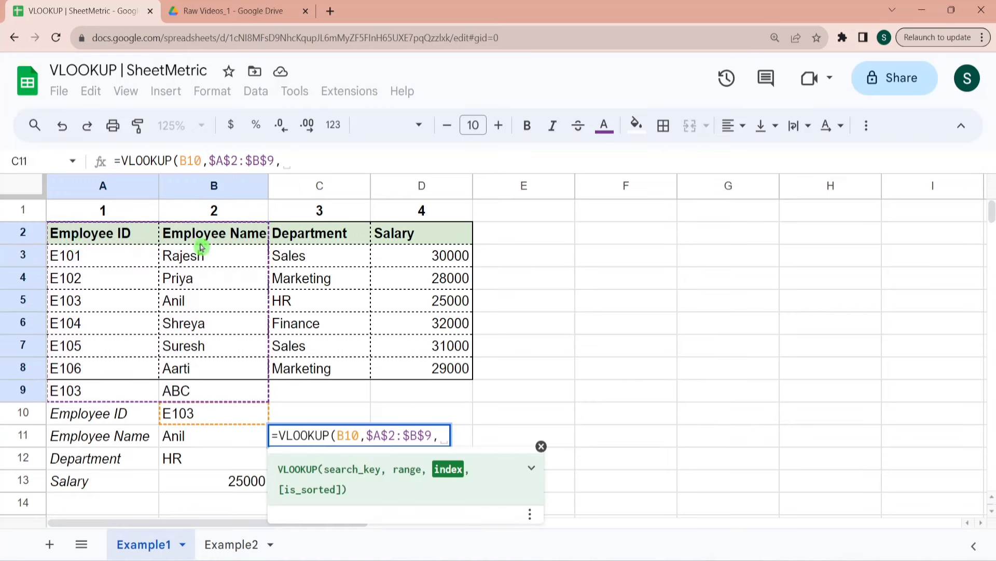
Step: Complete the C11 formula with column index 2 and is_sorted 0, and compare it with the matching ID in A5
type("2")
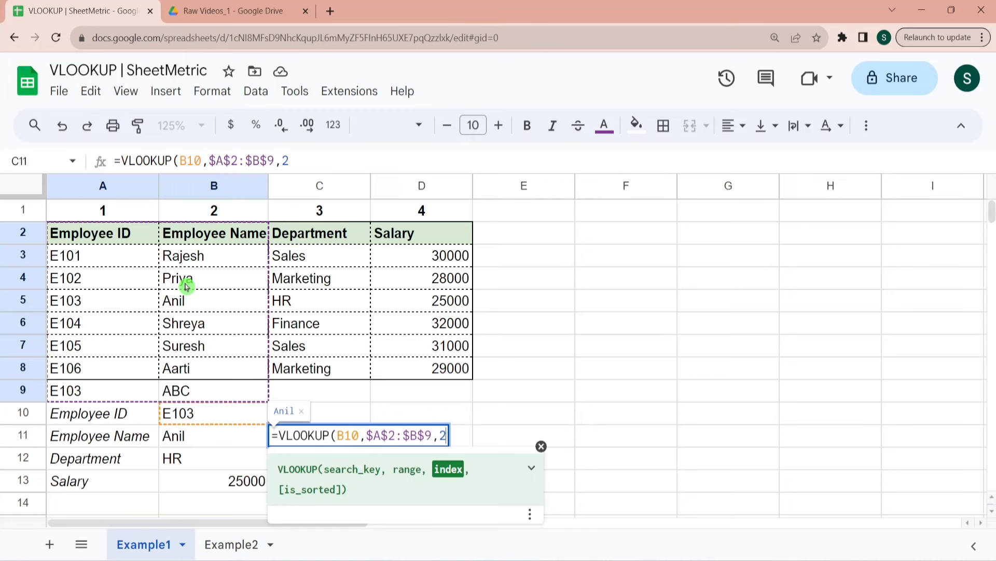
type(",")
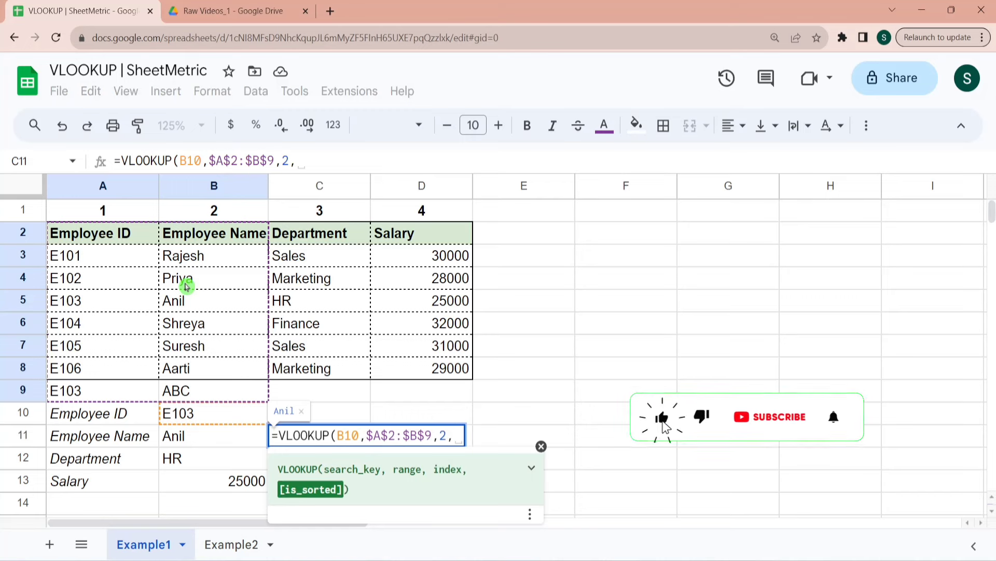
type("0")
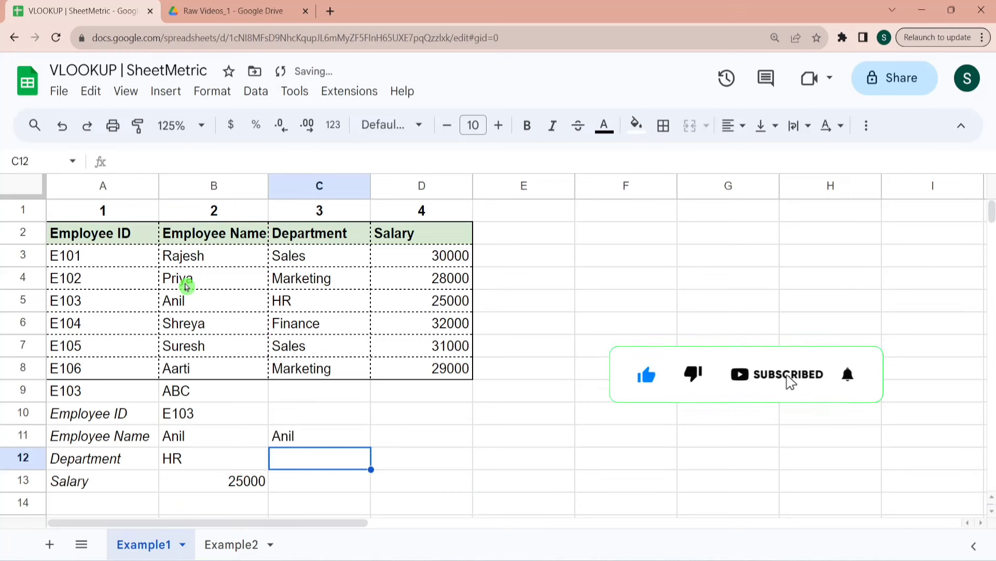
key("Up")
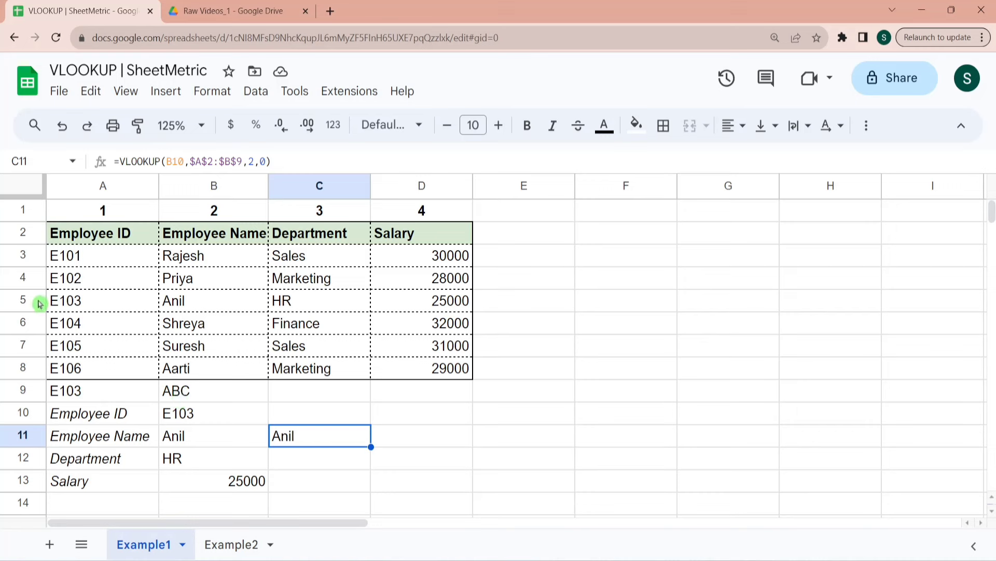
left_click(86, 303)
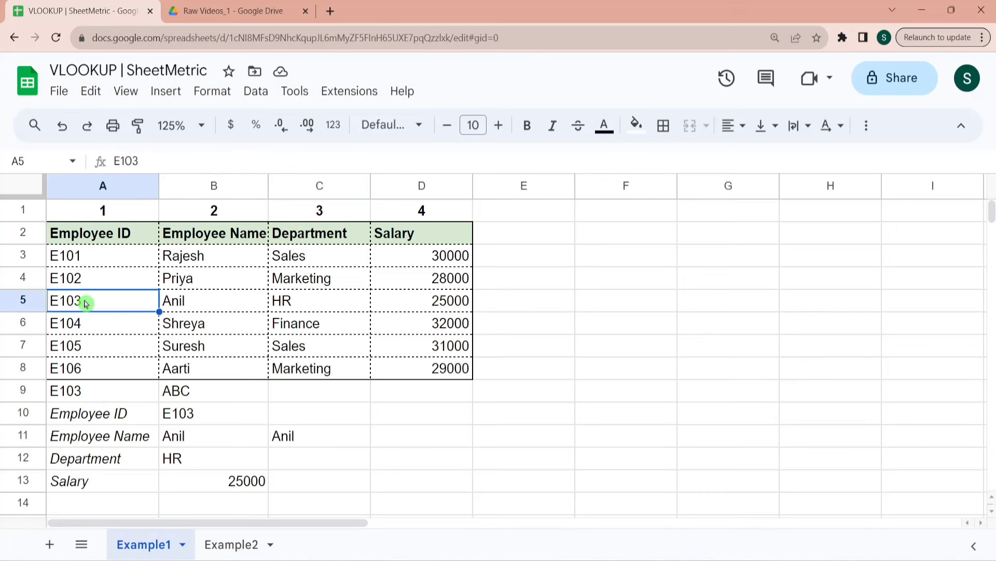
Step: Examine the Employee ID column from A5 to A9, comparing the first matching ID with its duplicate below the table
key("Down")
key("Down")
key("Down")
key("Down")
key("Down")
key("Up")
key("Up")
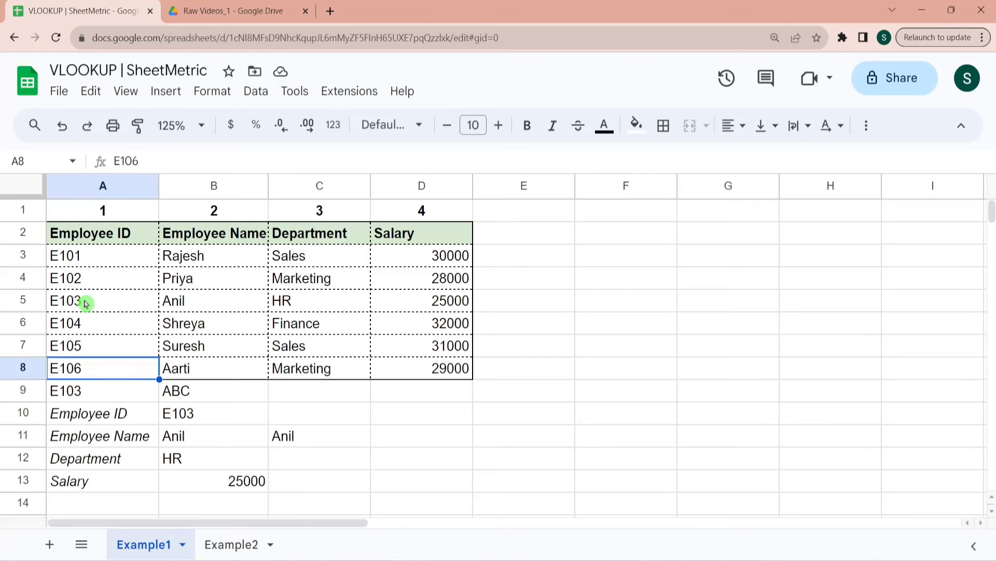
key("Down")
key("Up")
key("Up")
key("Up")
key("Up")
Step: Change the employee name in B5 to XYZ and compare it with the duplicate record's name in B9
key("Right")
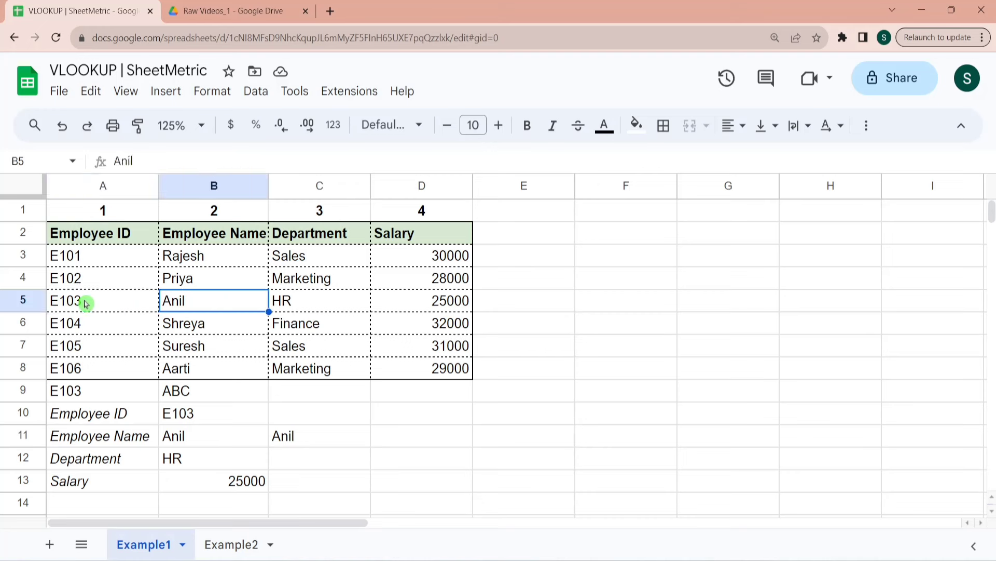
type("XY")
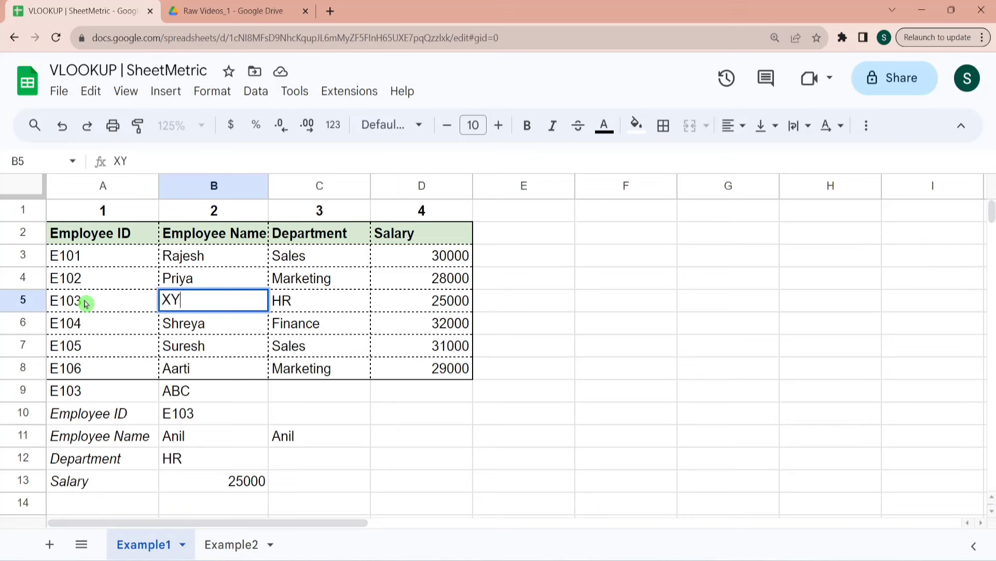
type("Z")
key("Return")
key("Down")
key("Down")
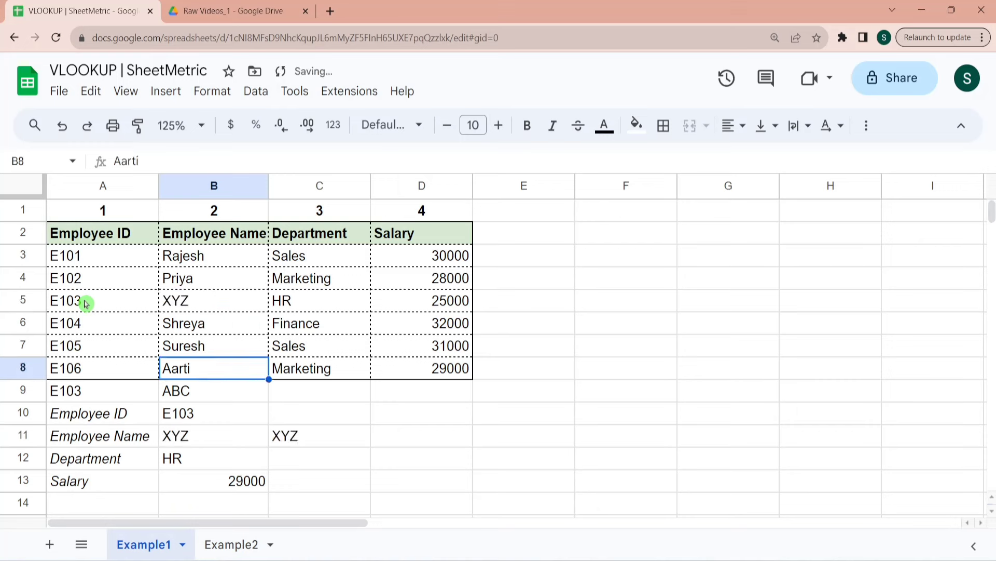
key("Down")
key("Up")
key("Up")
key("Up")
key("Up")
Step: Restore the original employee name in B5 and select the lookup formula in C11
type("A")
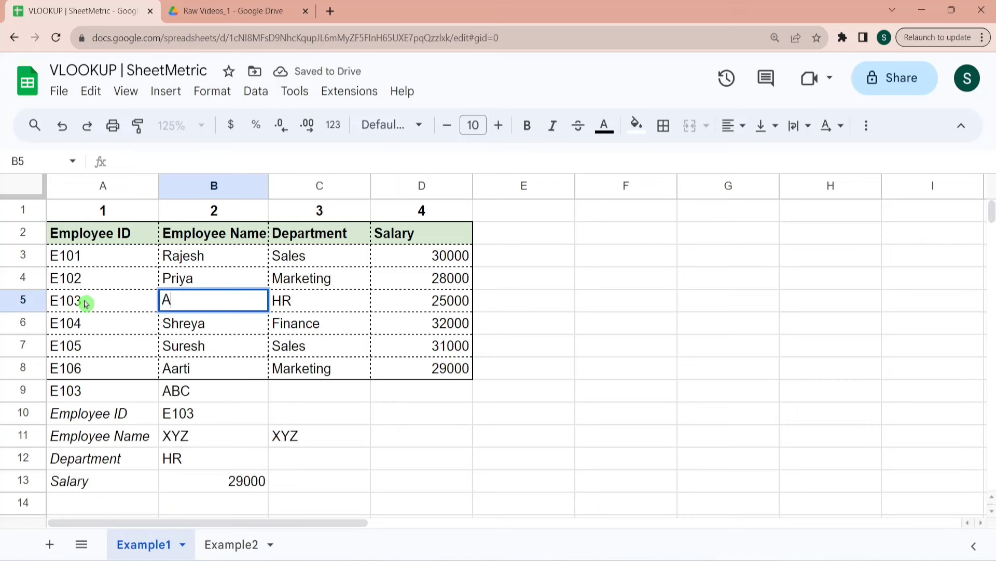
type("nil")
key("Return")
left_click(329, 437)
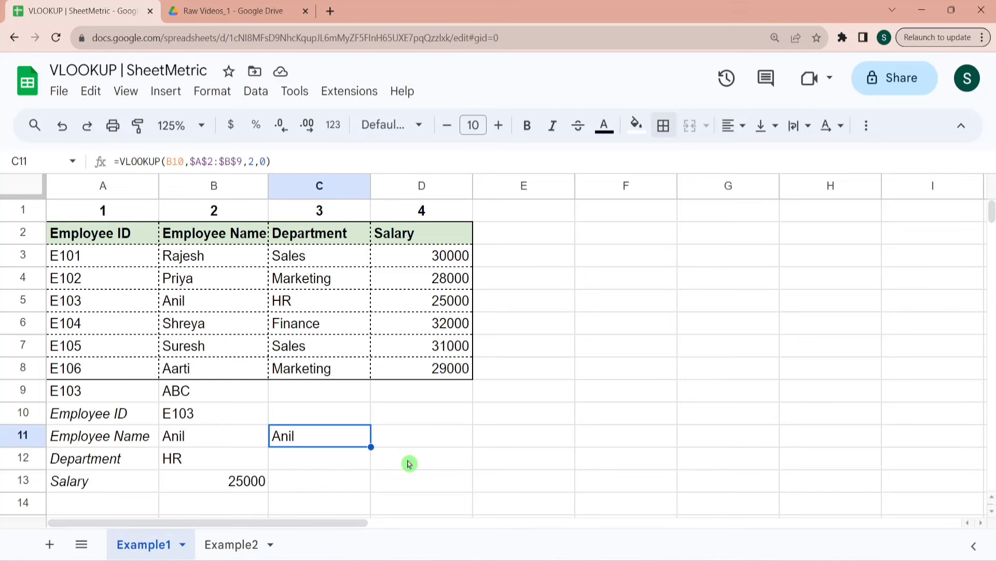
Step: Switch to the Example2 sheet and examine its Employee ID, Address and Marital Status columns
left_click(214, 544)
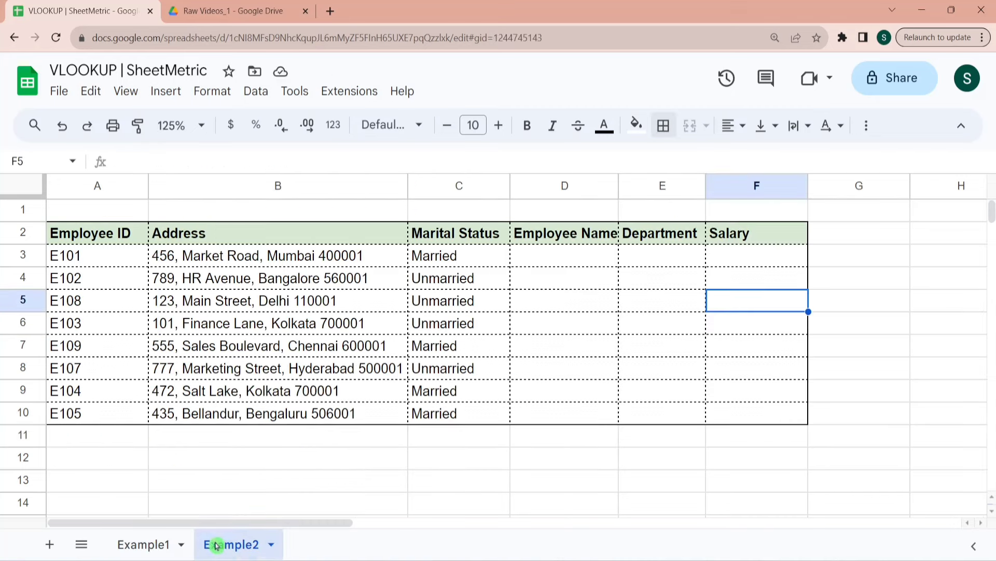
left_click(297, 435)
key("Up")
key("Up")
key("Up")
key("Up")
key("Up")
key("Up")
key("Up")
key("Up")
key("Up")
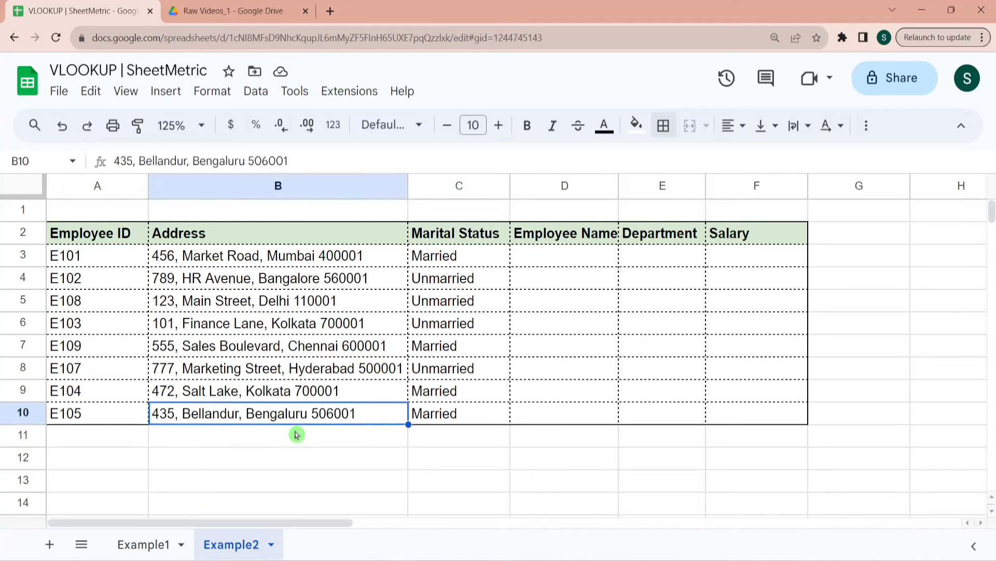
key("Left")
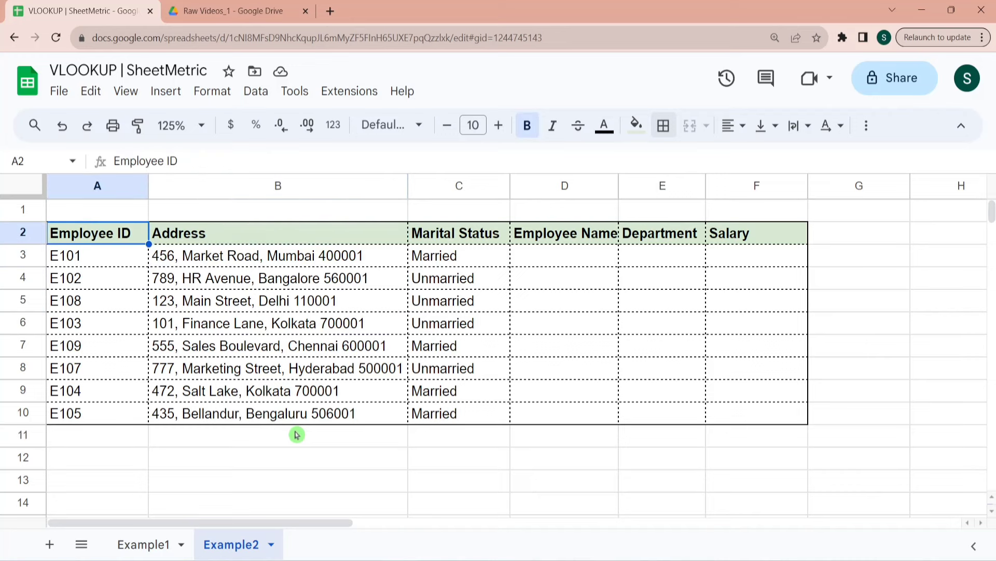
key("shift+Right")
key("shift+Right")
key("shift+Down")
key("shift+Down")
Step: Select the Employee Name, Department and Salary headers in D2:F2 and view the source table in the Example1 sheet
key("Right")
key("Right")
key("Right")
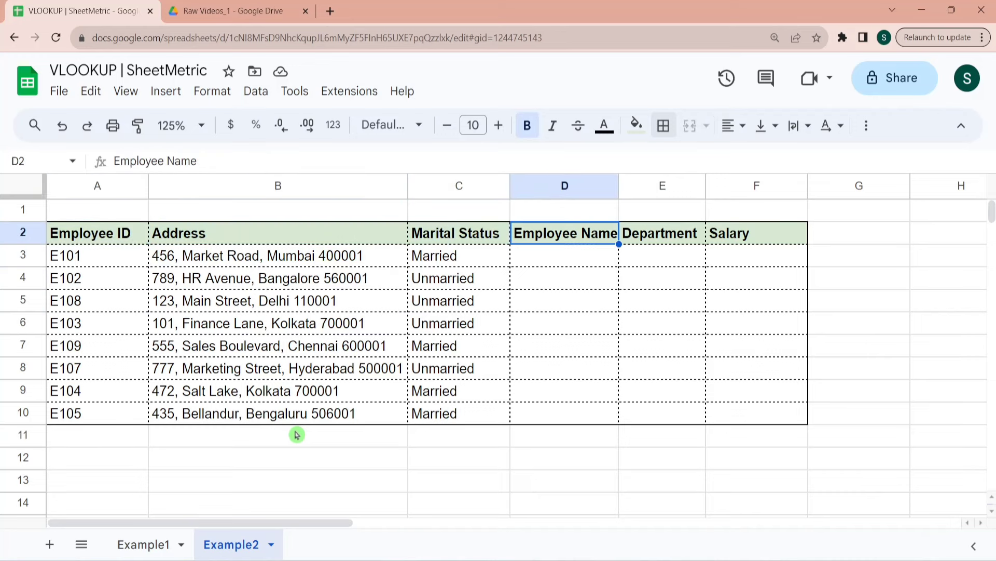
key("shift+Right")
key("shift+Right")
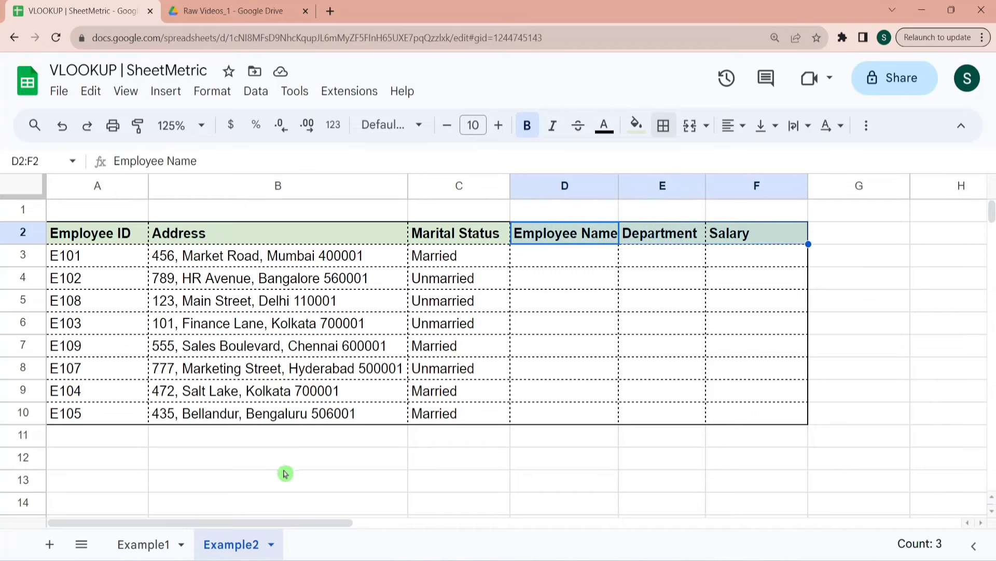
left_click(146, 545)
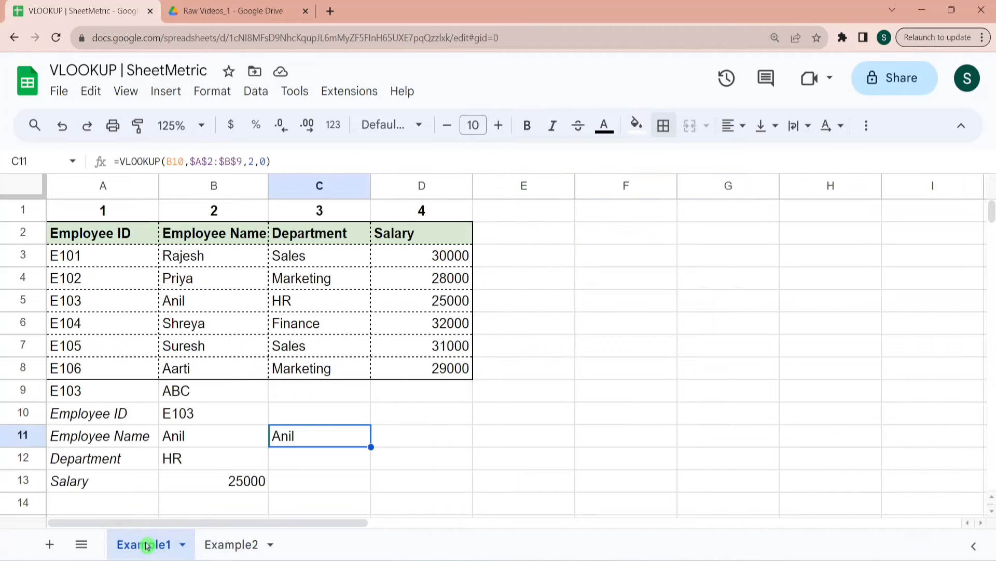
Step: Begin a VLOOKUP formula in D3 of the Example2 sheet, with A3 as the search key
left_click(217, 544)
left_click(569, 261)
type("=")
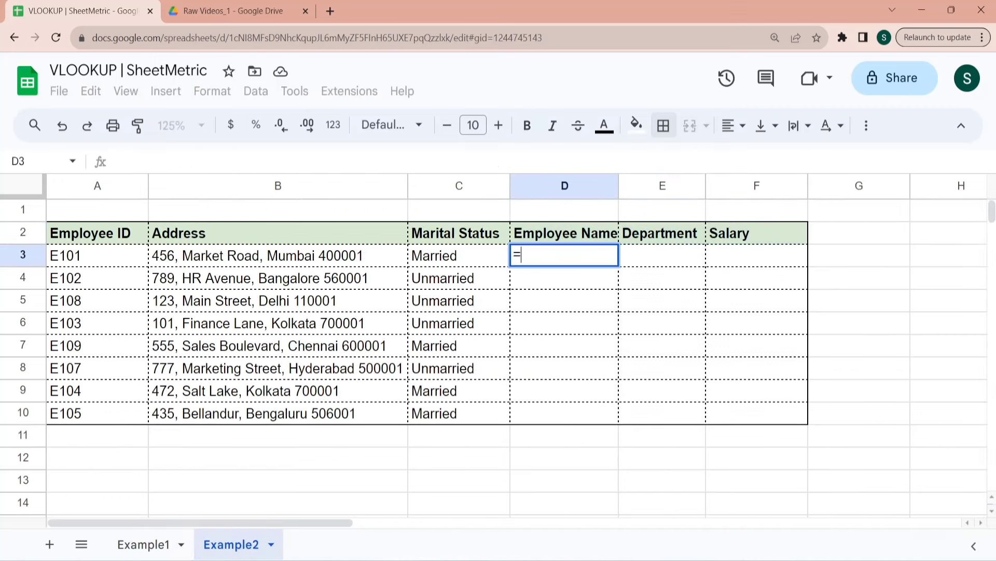
type("Vloo")
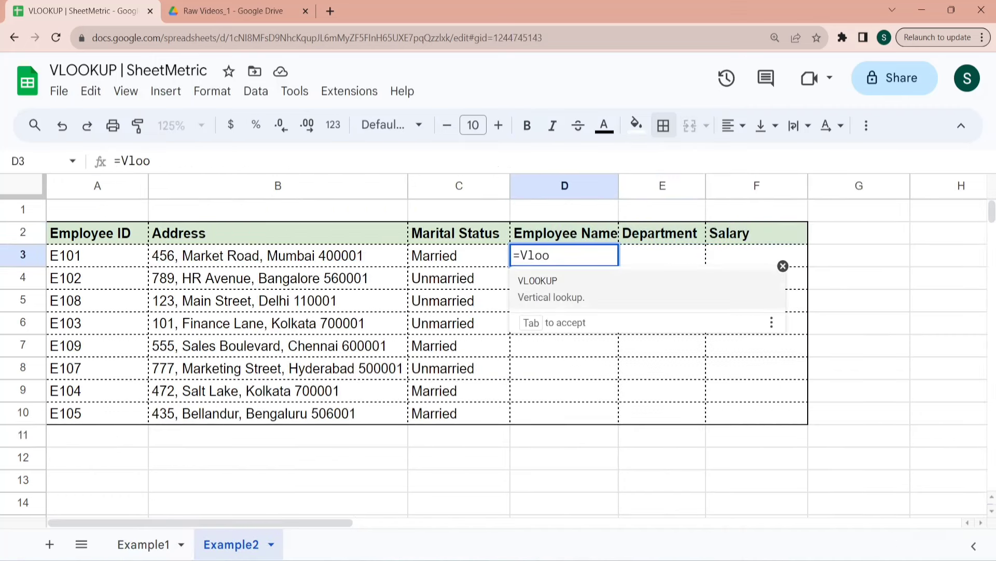
left_click(569, 292)
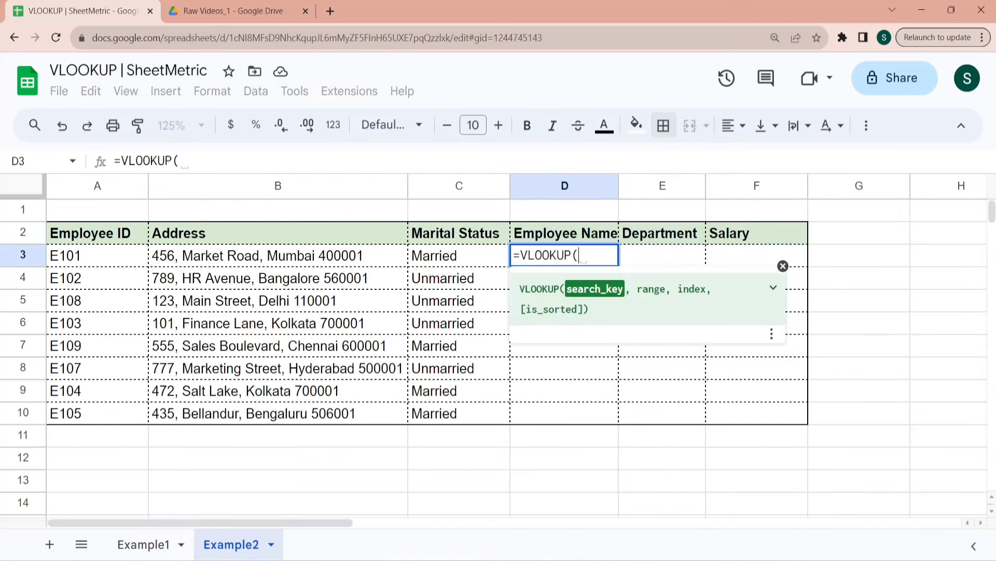
left_click(115, 263)
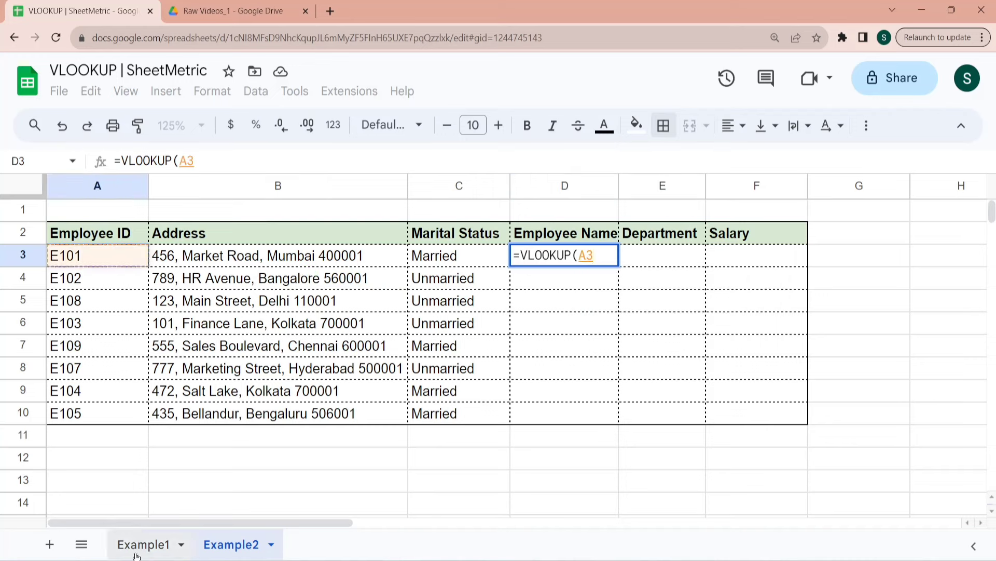
type(",")
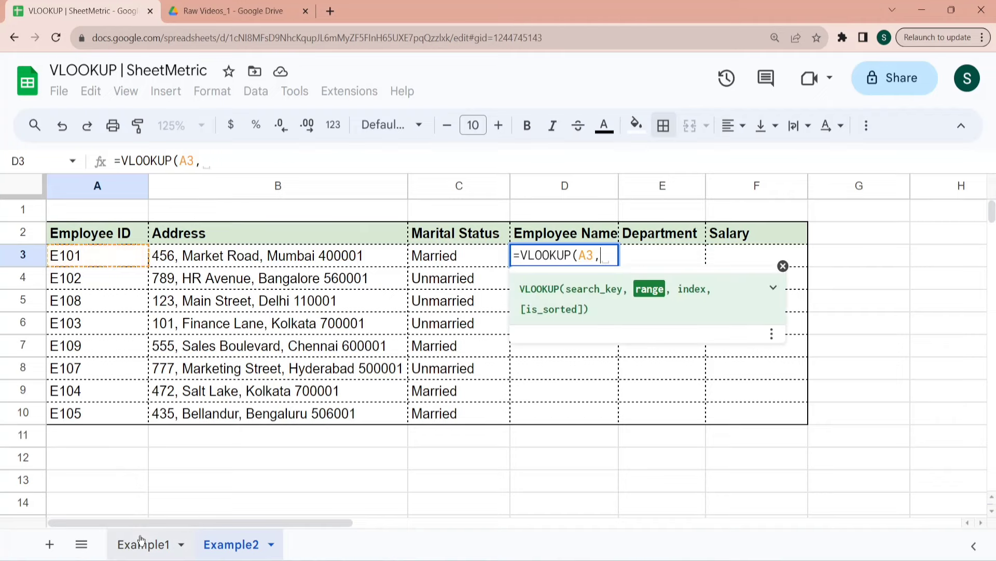
Step: Set the VLOOKUP range to the employee table in the other sheet as the absolute reference Example1!$A$2:$D$8
left_click(144, 546)
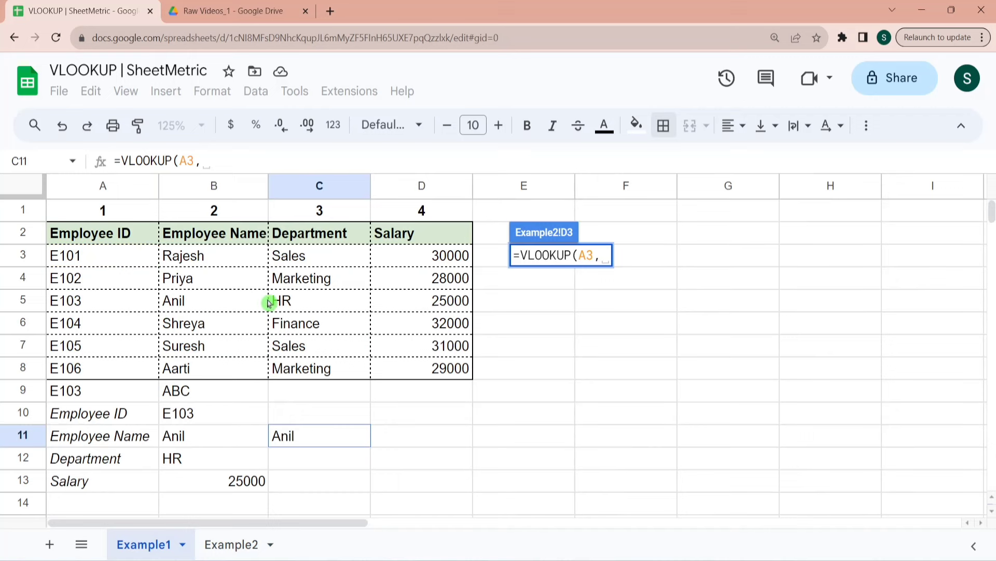
left_click(96, 238)
key("shift+Right")
key("shift+Right")
key("shift+Right")
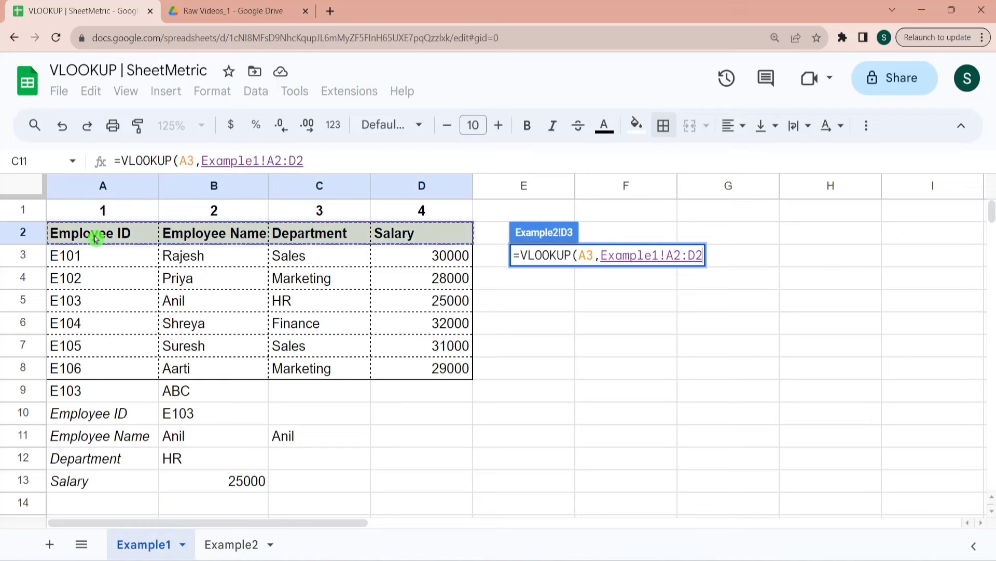
key("shift+Down")
key("shift+Down")
key("shift+Down")
key("shift+Down")
key("shift+Down")
key("shift+Down")
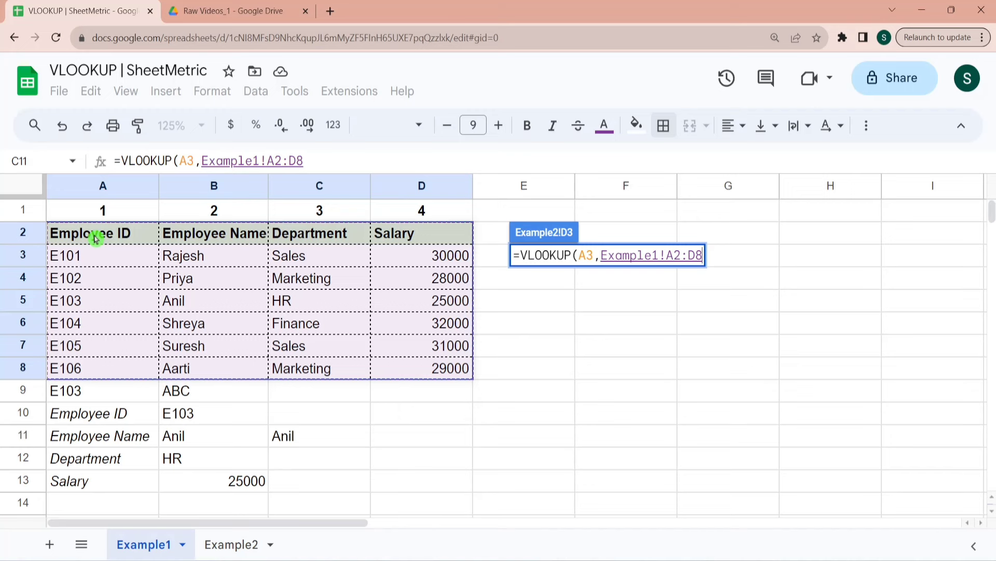
key("F4")
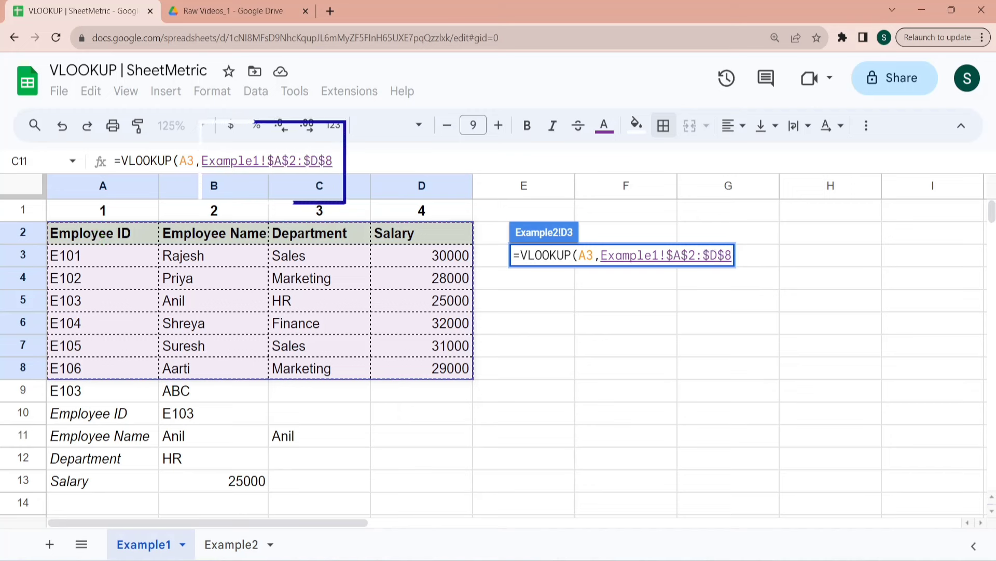
Step: Complete the D3 formula with column index 2 and is_sorted 0
type(",")
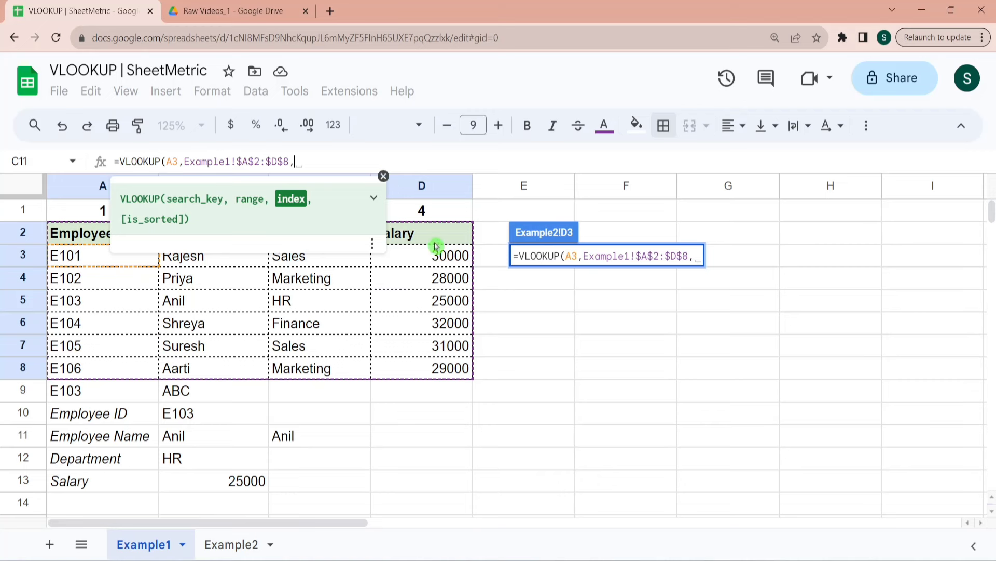
type("2,0")
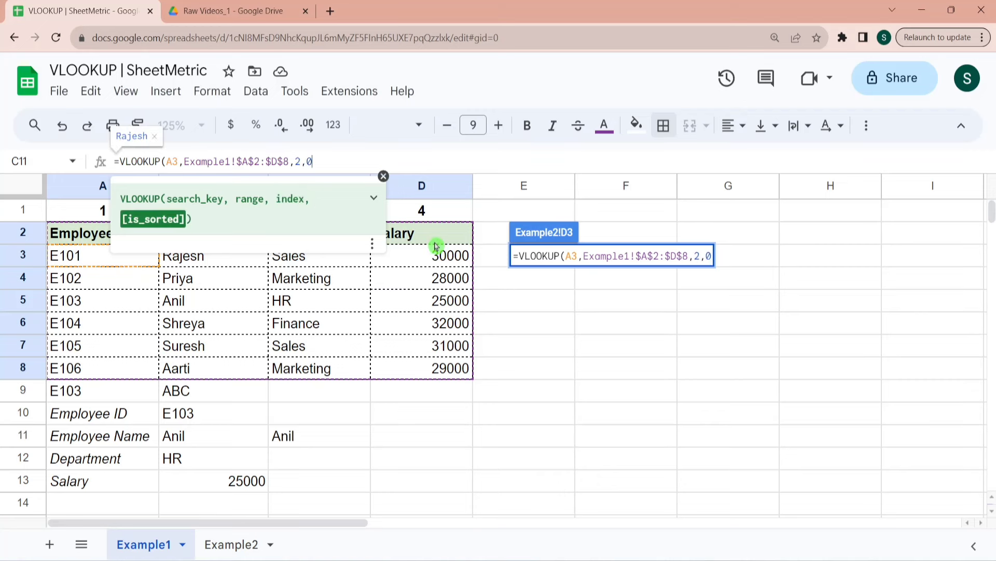
type(")")
key("Return")
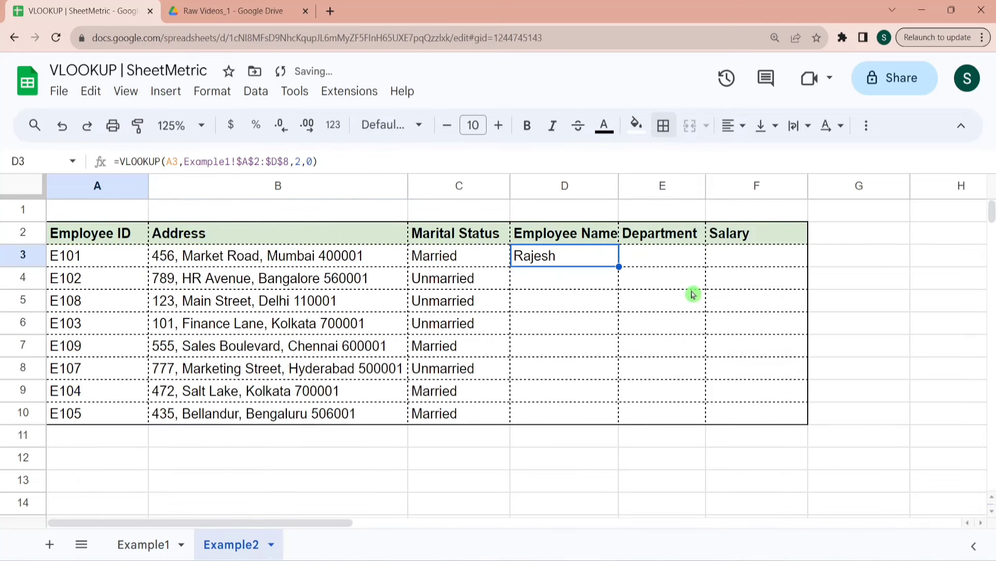
Step: Fill the VLOOKUP formula from D3 down through D10 in the Employee Name column
key("shift+Down")
key("shift+Down")
key("shift+Down")
key("shift+Down")
key("shift+Down")
key("shift+Down")
key("shift+Down")
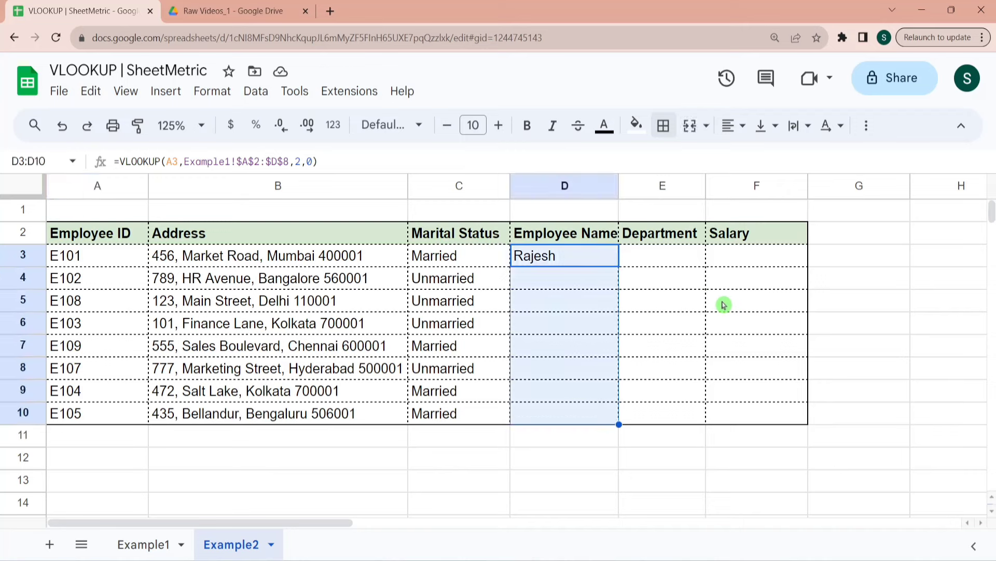
key("ctrl+d")
Step: Examine the Employee Name lookup results in column D and the employee IDs of the rows returning #N/A
key("Down")
key("Down")
key("Down")
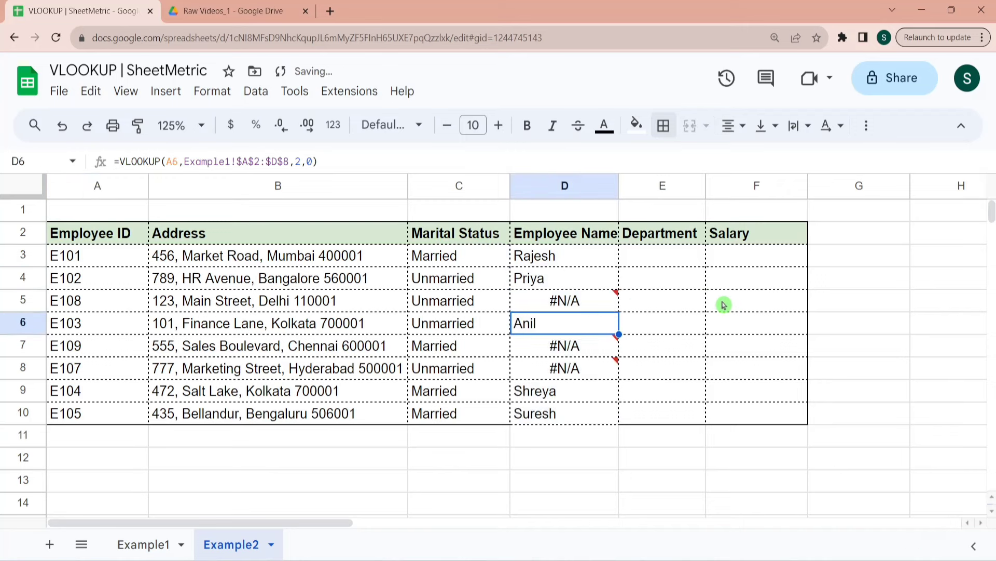
key("Down")
key("Down")
key("Up")
key("Up")
key("Up")
key("Left")
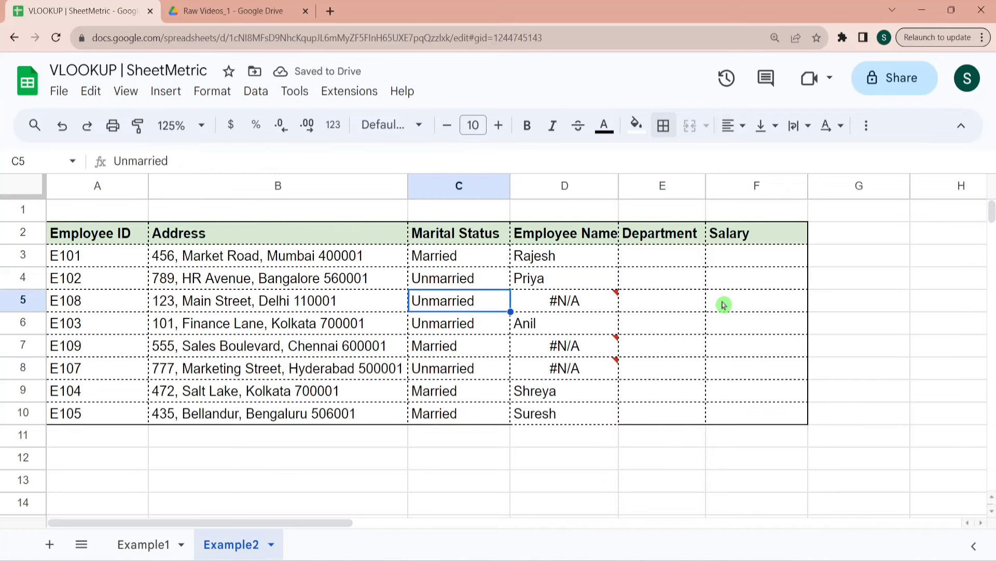
key("Left")
key("Left")
key("Down")
key("Down")
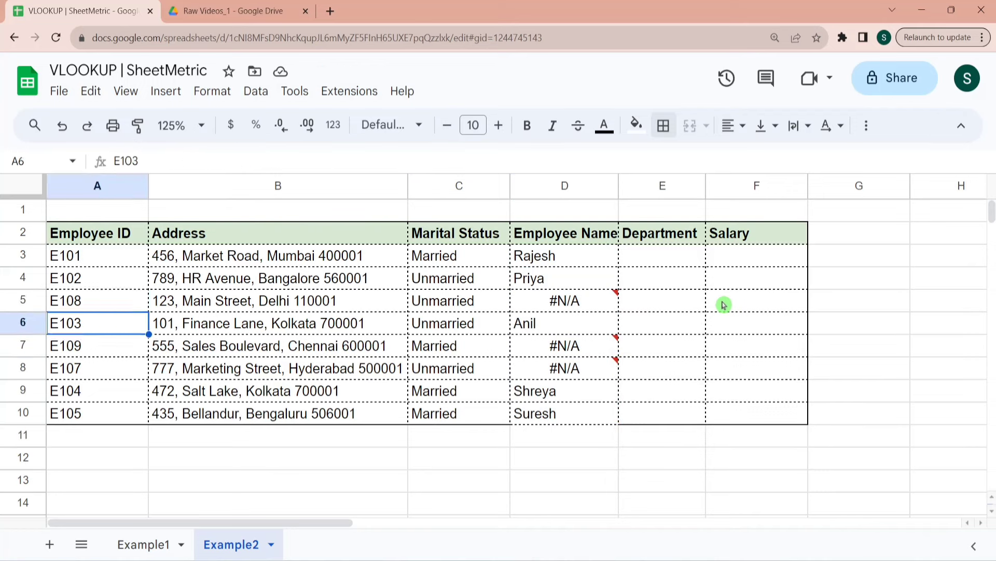
key("Up")
key("Down")
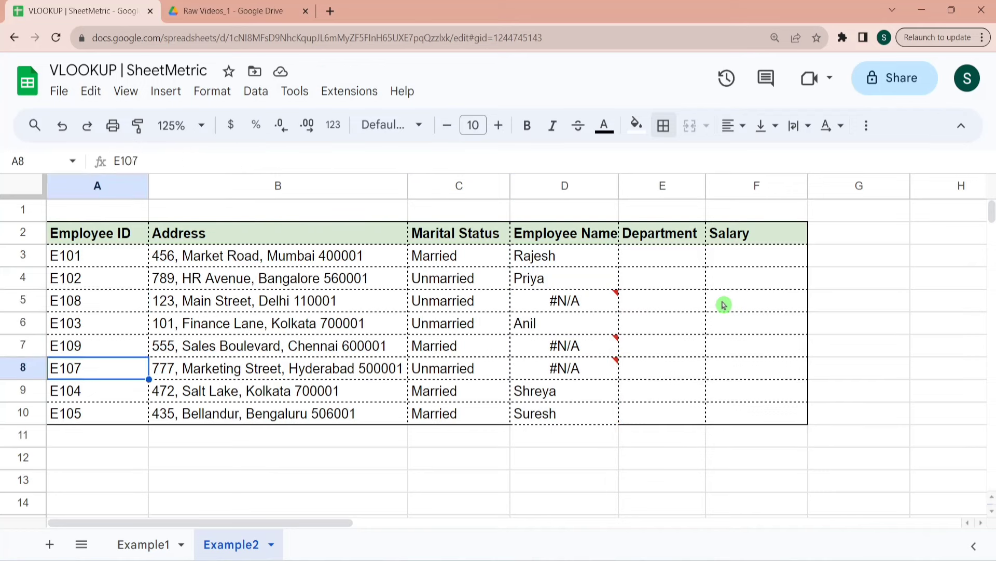
Step: Check the Employee ID column in the Example1 sheet for the IDs that returned #N/A
left_click(162, 546)
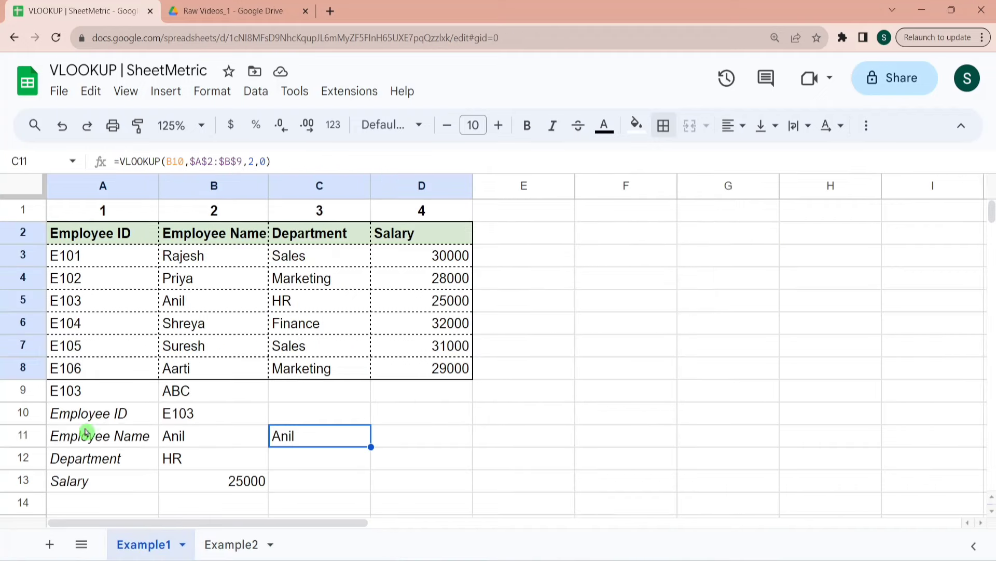
left_click(98, 276)
key("Down")
key("Down")
key("Down")
key("Down")
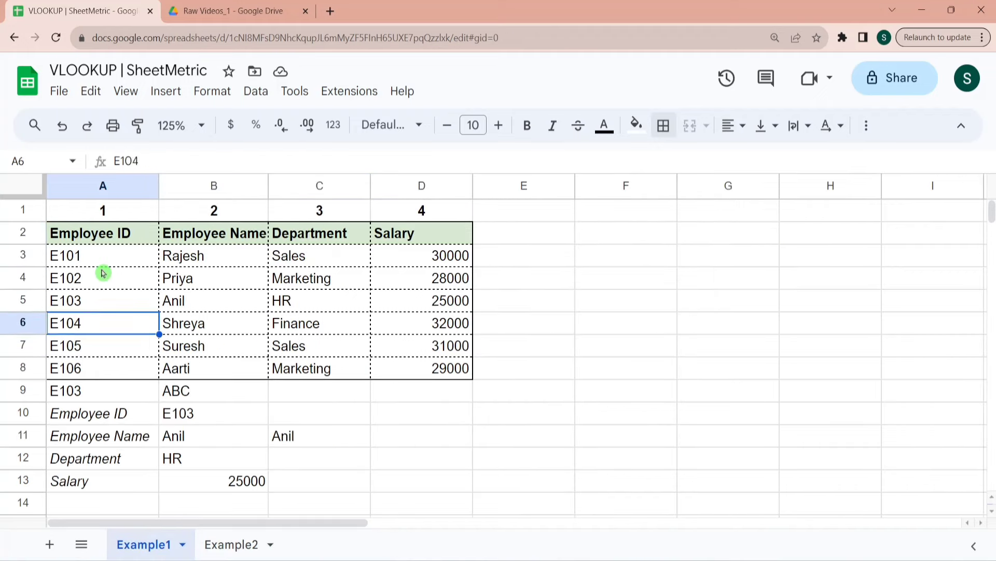
key("Up")
key("Up")
key("Up")
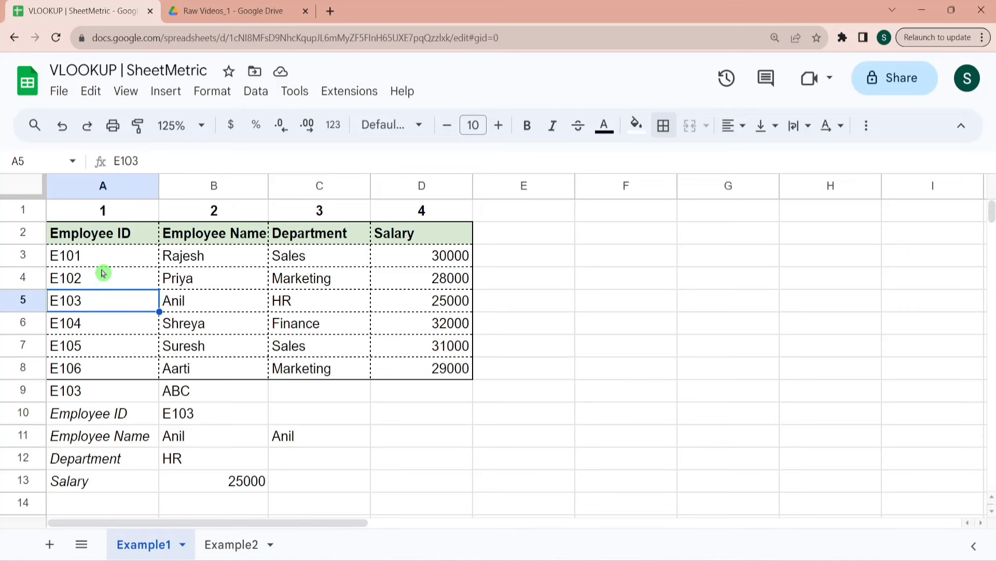
Step: In cell G5 of the Example2 sheet, enter =IFERROR(D5," Not Found")
left_click(231, 545)
left_click(864, 303)
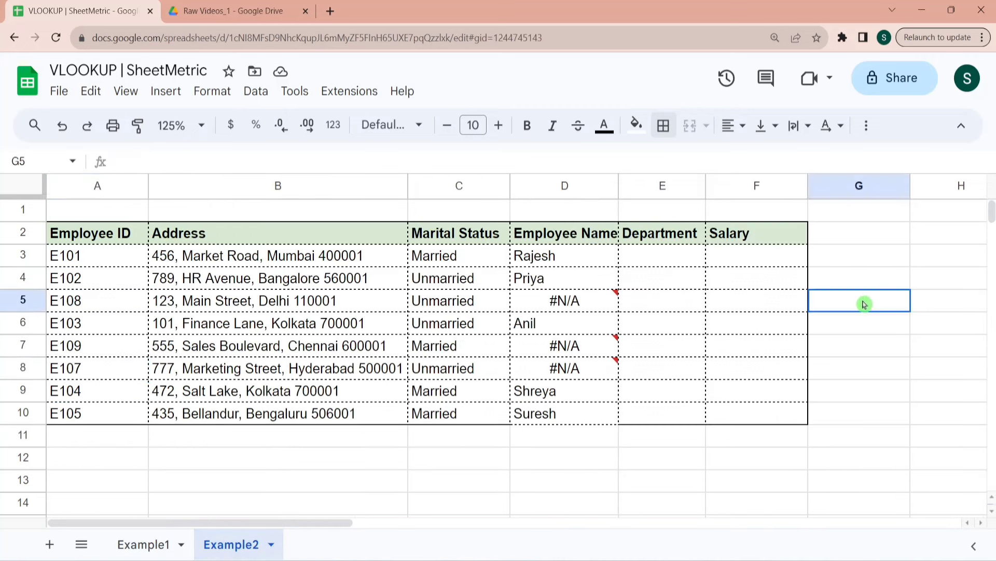
type("=Ifee")
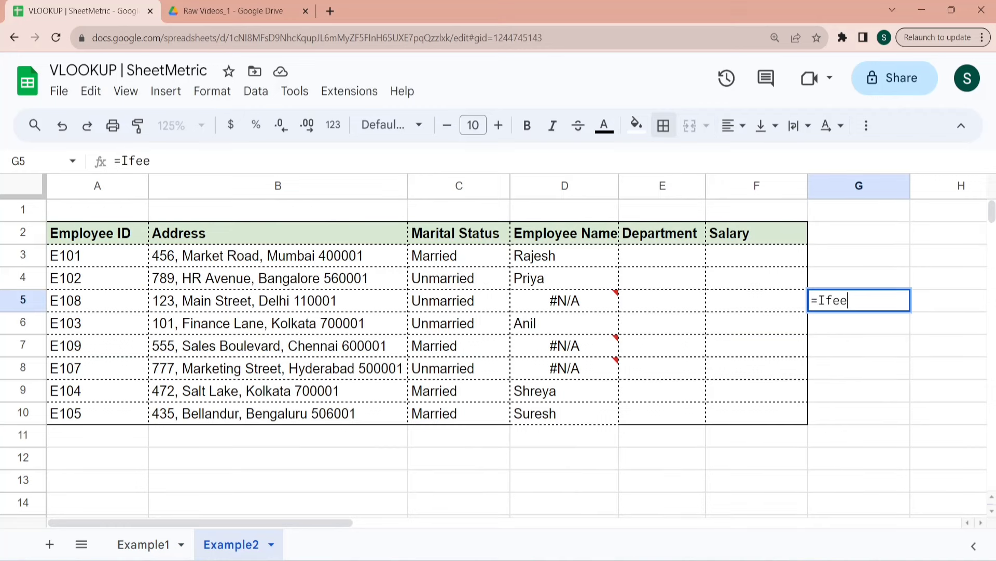
key("BackSpace")
key("BackSpace")
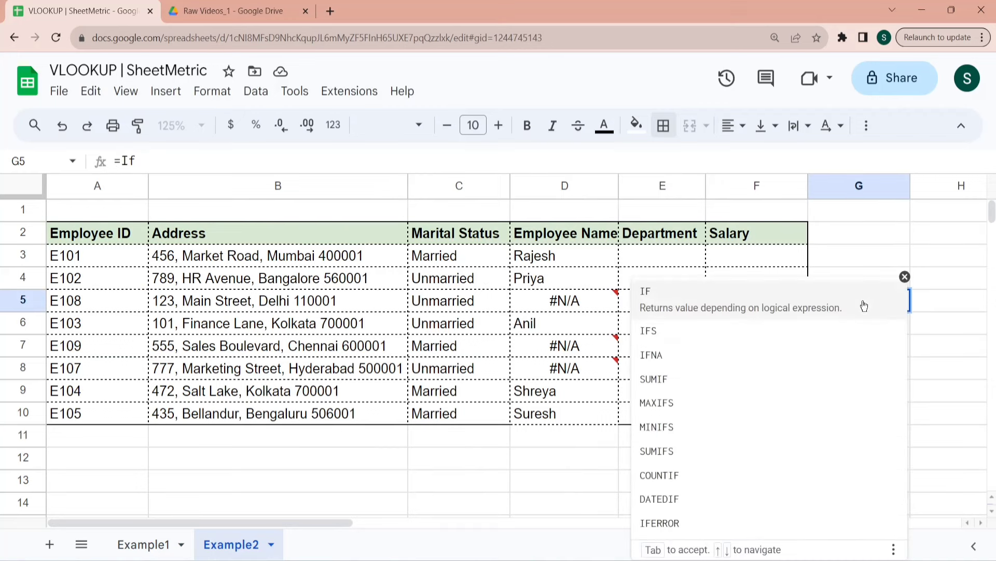
type("err")
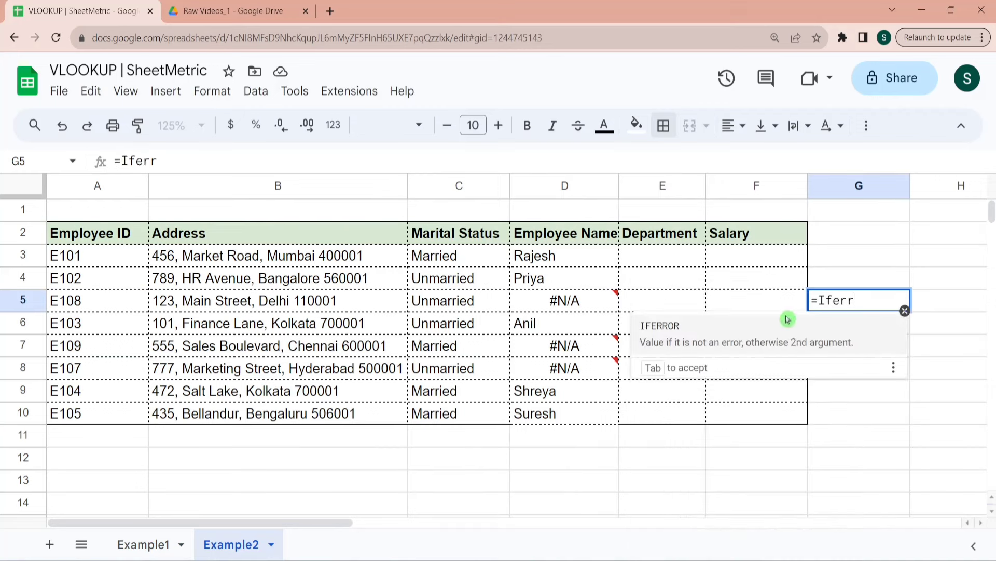
left_click(755, 345)
left_click(551, 310)
type(",")
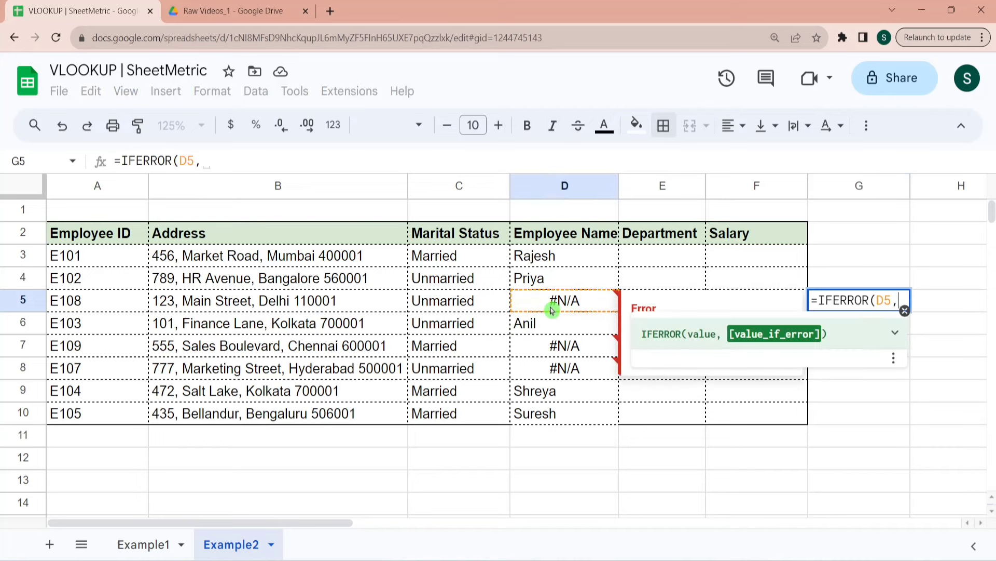
type("\" Not ")
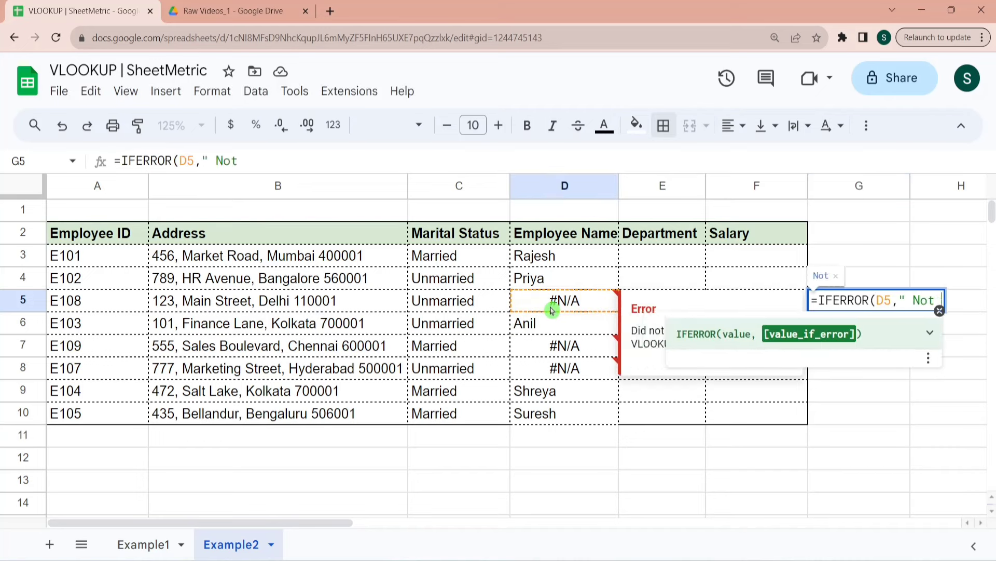
type("Found\")")
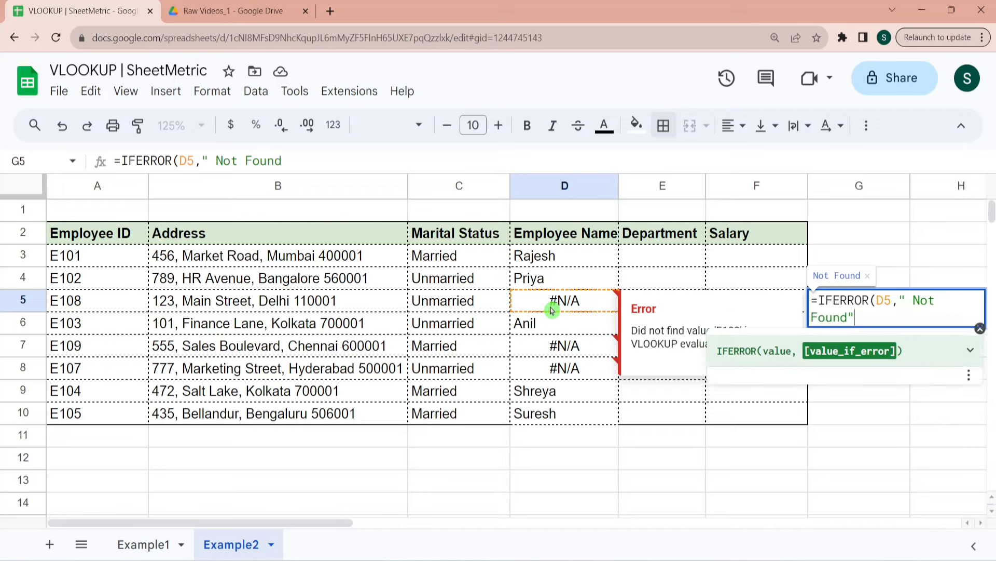
key("Return")
Step: Fill the IFERROR formula from G5 down through G8
key("Up")
key("shift+Down")
key("shift+Down")
key("shift+Down")
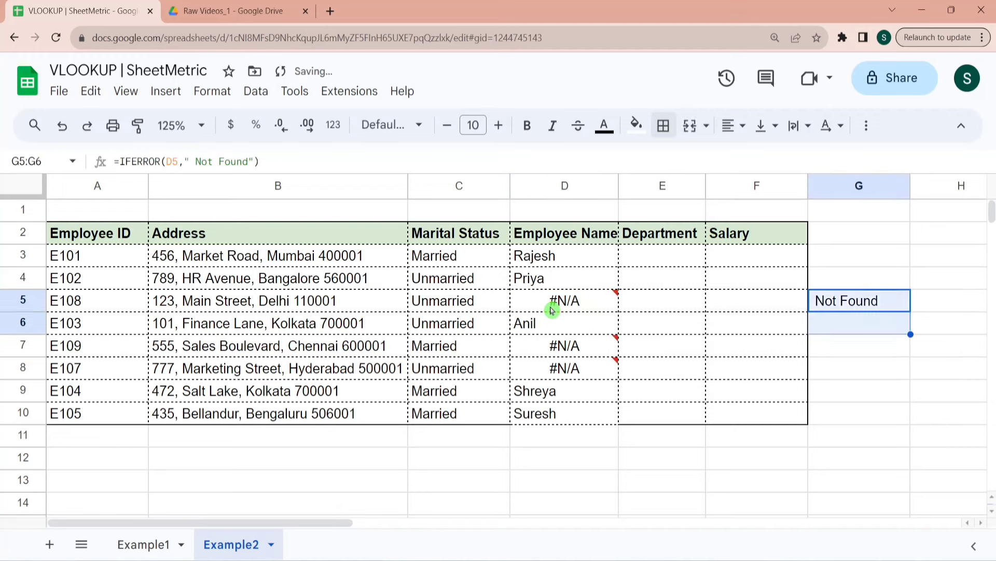
key("ctrl+d")
Step: Wrap the VLOOKUP in D3 with IFERROR, using "Not found" as the value returned on error
key("Left")
key("Left")
key("Left")
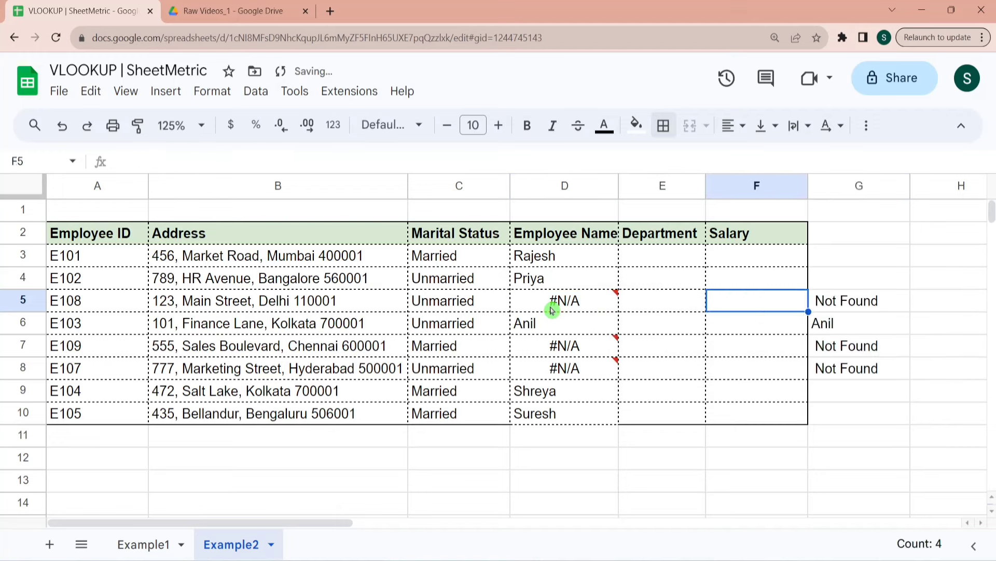
key("Up")
key("Up")
left_click(119, 161)
type("IFERROR(")
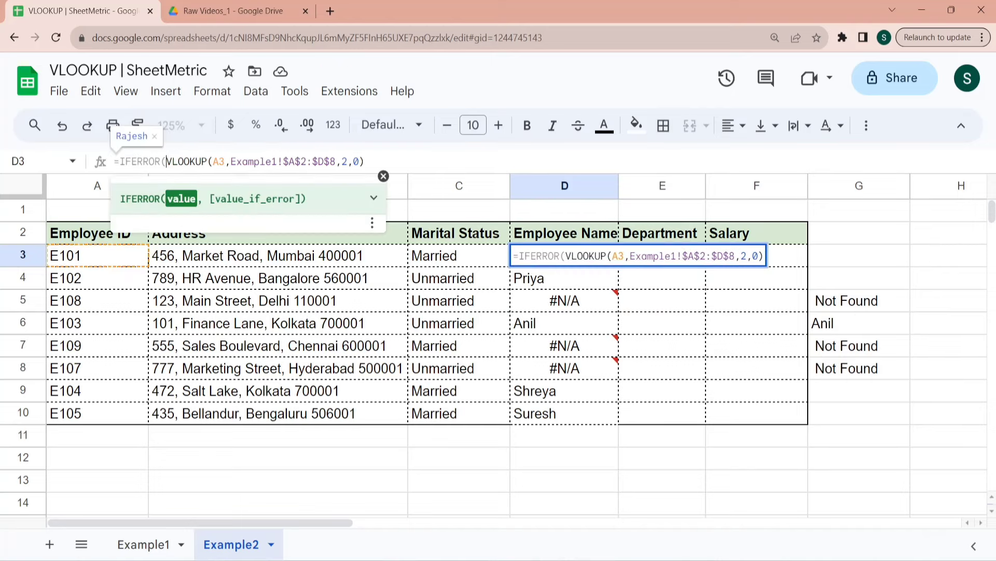
key("End")
type(",\"N")
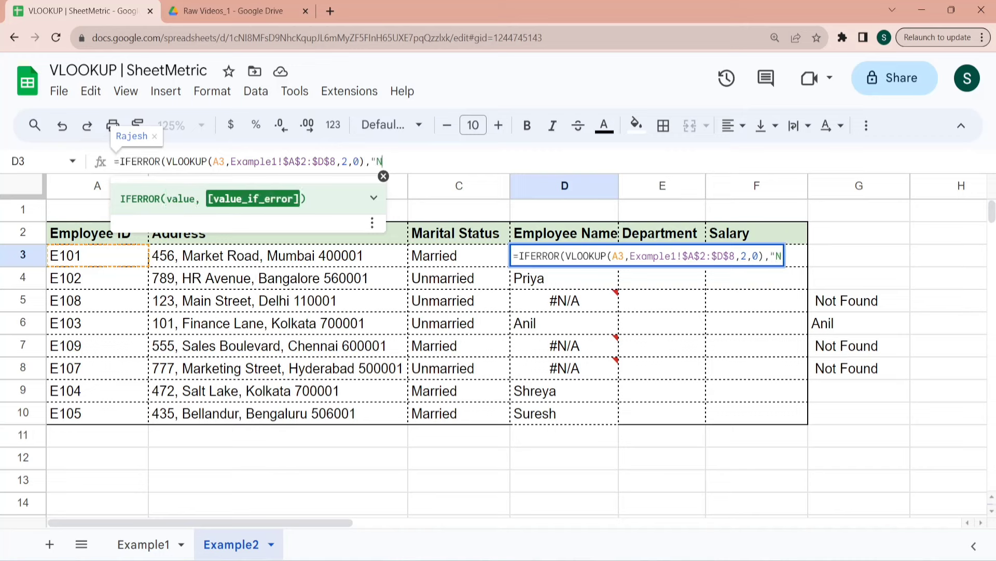
type("ot found\"")
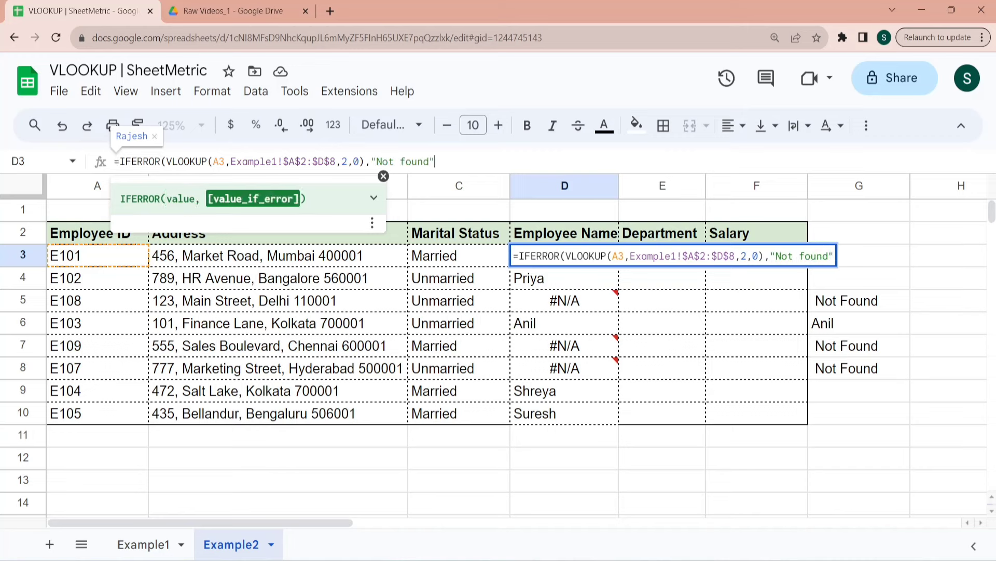
type(")")
key("Return")
Step: Fill the IFERROR-wrapped lookup from D3 down through D10 in the Employee Name column
key("Up")
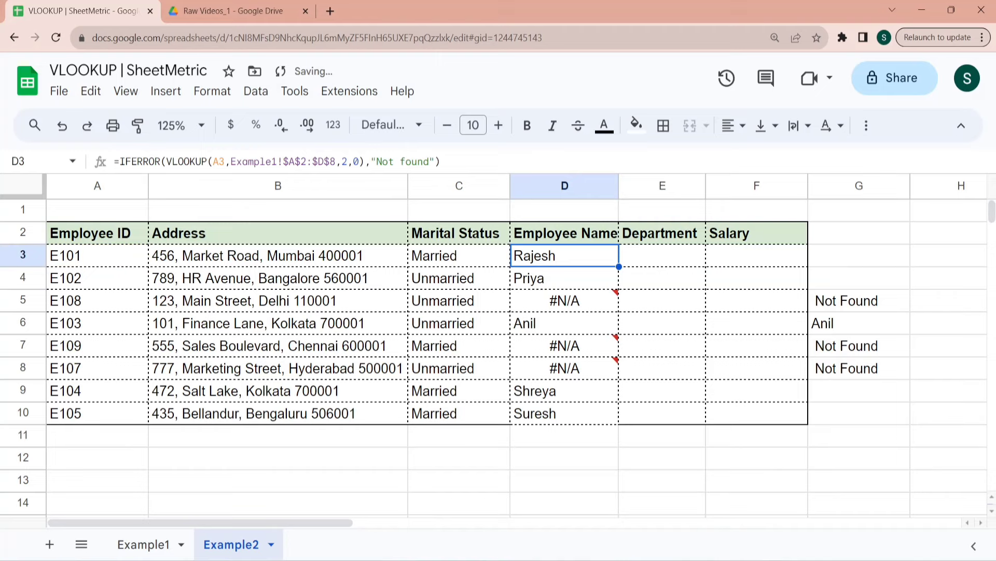
key("ctrl+shift+Down")
key("ctrl+d")
Step: Try to fill the Employee Name formula from D3 across to the Department and Salary cells E3 and F3
key("Right")
key("Right")
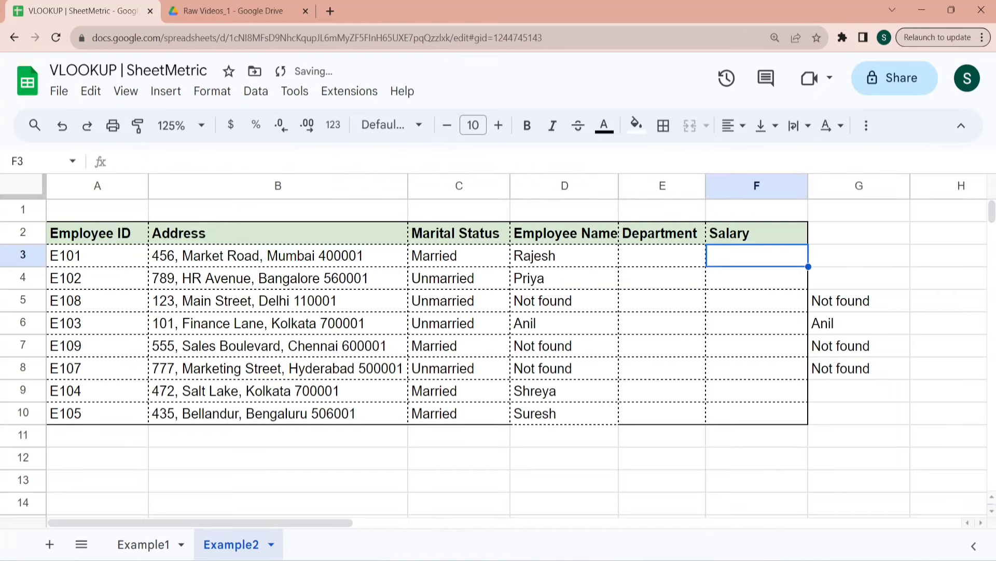
key("Left")
key("Left")
key("Right")
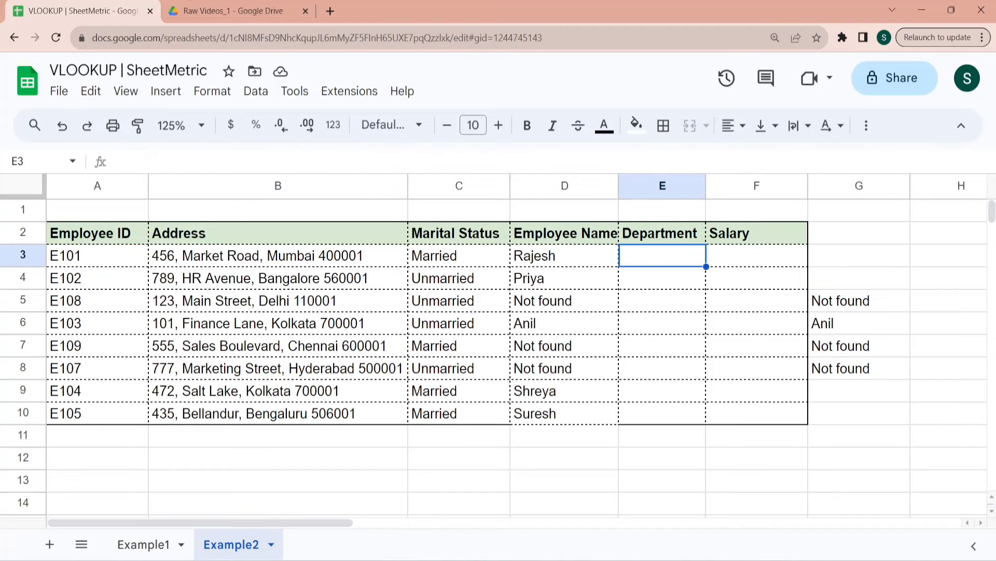
key("Left")
key("shift+Right")
key("shift+Right")
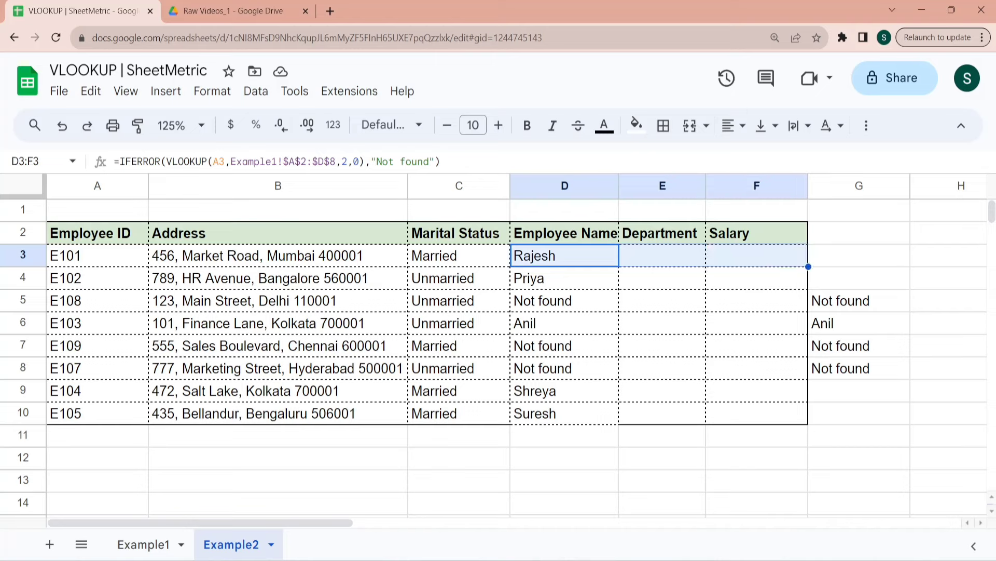
key("ctrl+r")
Step: Compare the search key references in the D3 and E3 lookup formulas
key("Right")
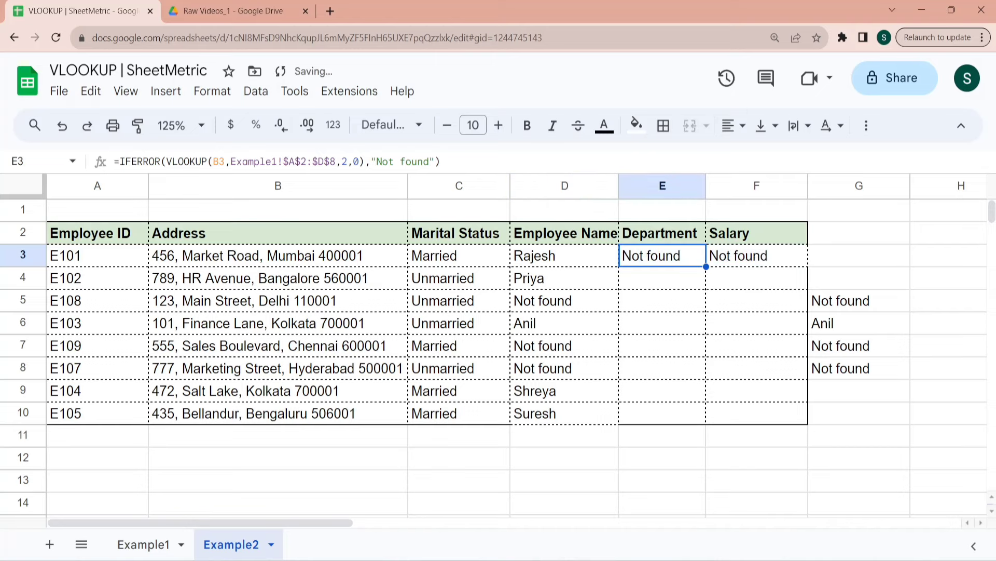
key("Left")
key("Right")
key("Left")
key("Right")
key("Left")
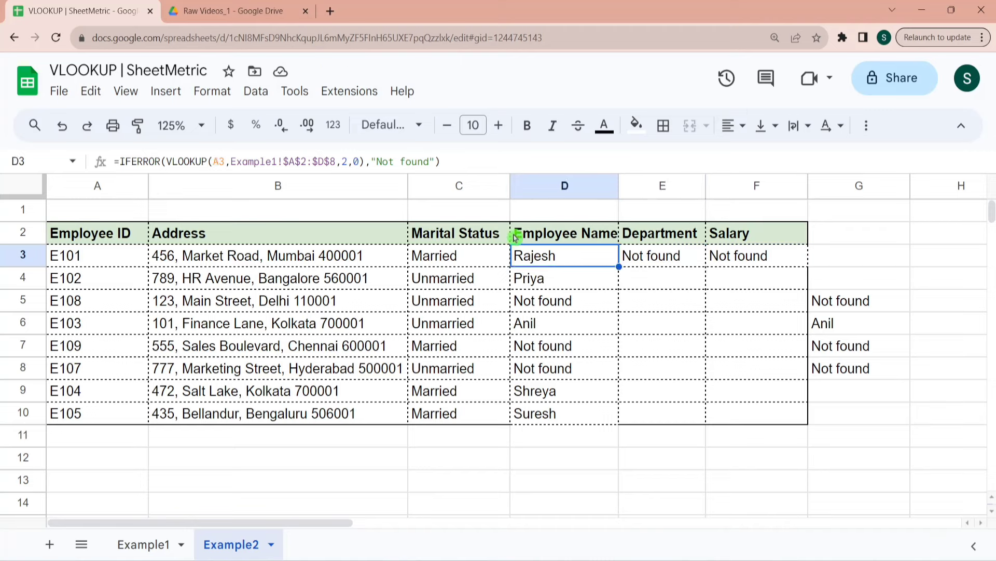
left_click(666, 256)
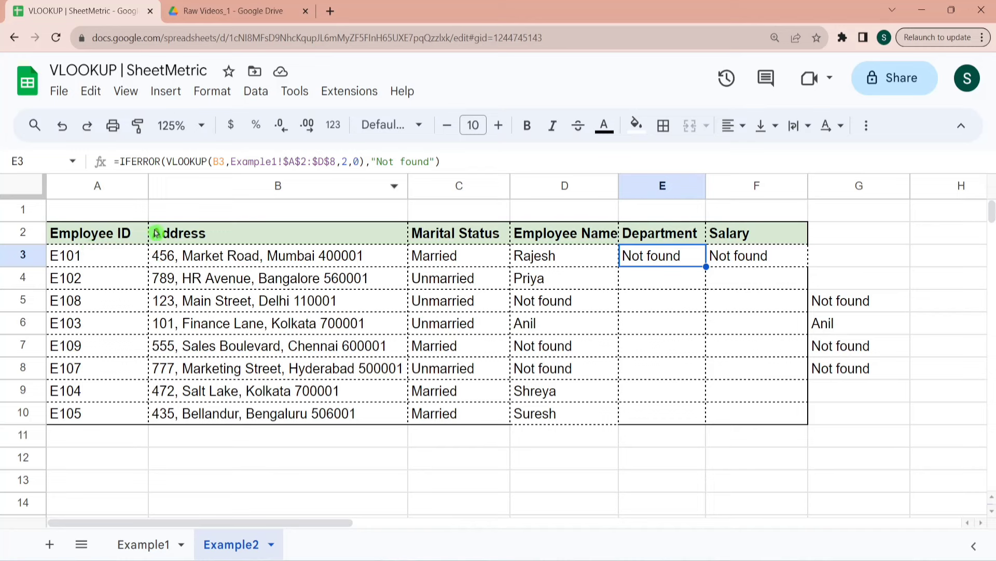
Step: Lock the column of the search key in the D3 formula by making it $A3
left_click(566, 258)
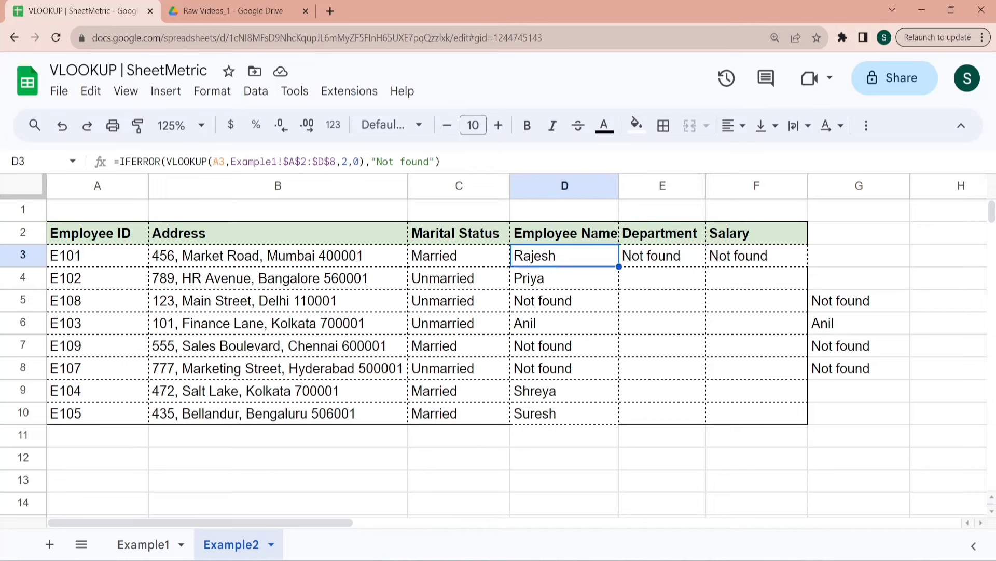
left_click(285, 155)
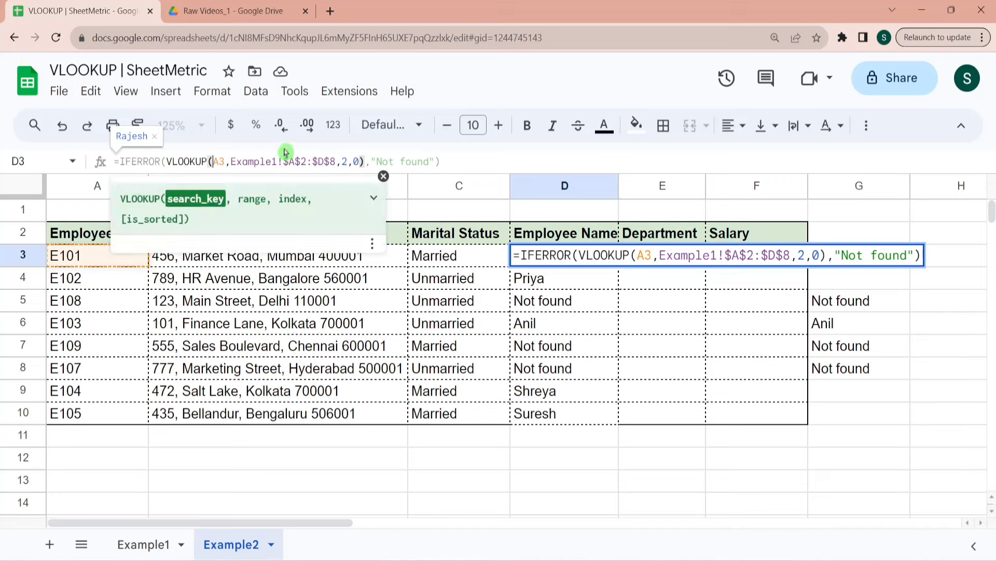
type("$")
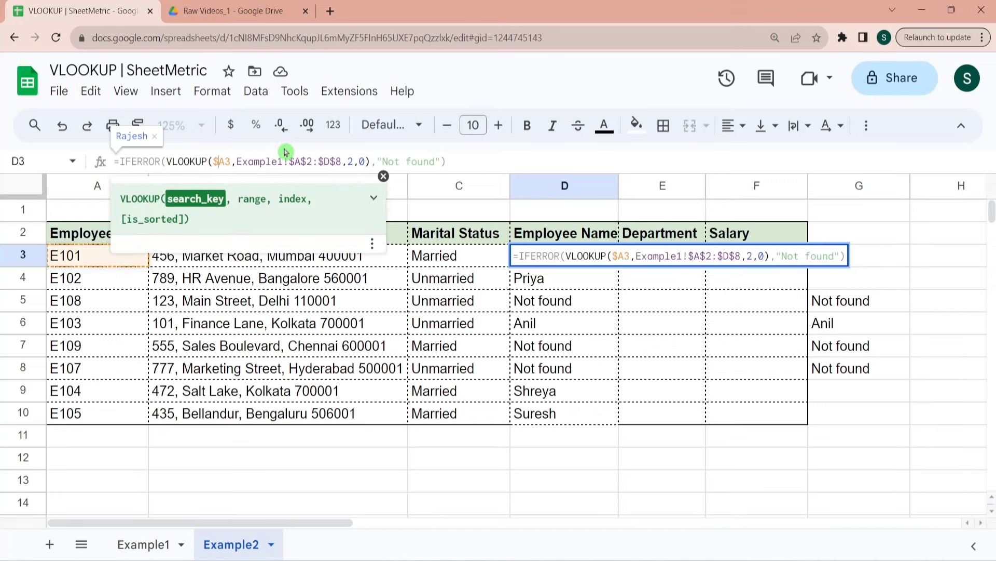
key("Return")
Step: Fill the formula with the locked search key column from D3 across through F3
key("Up")
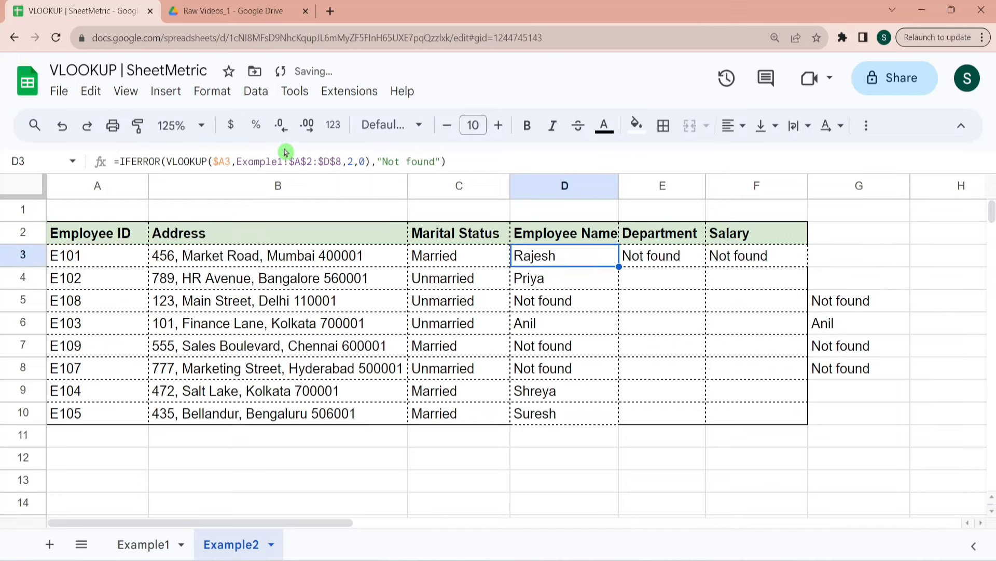
key("ctrl+shift+Down")
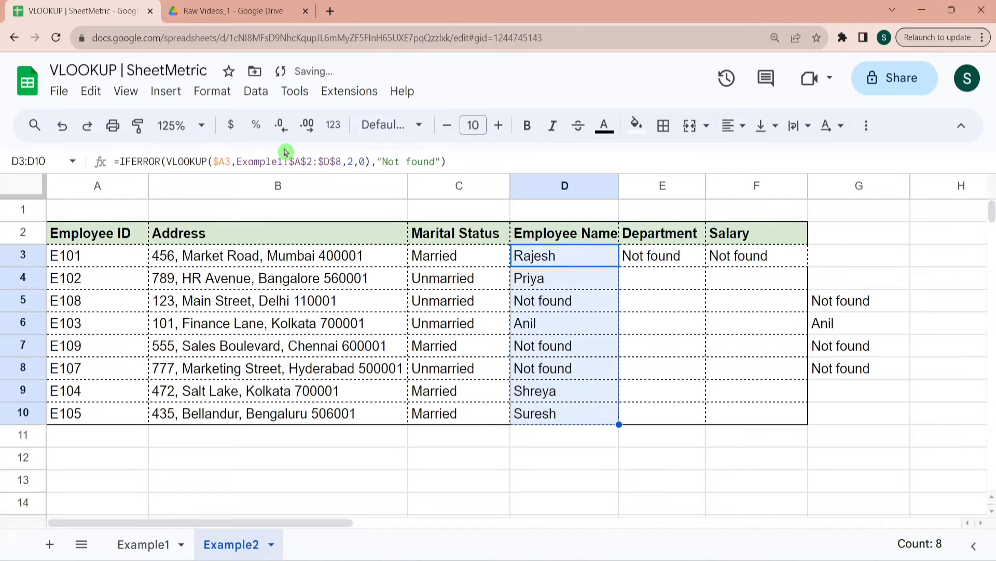
key("Up")
key("Down")
key("shift+Right")
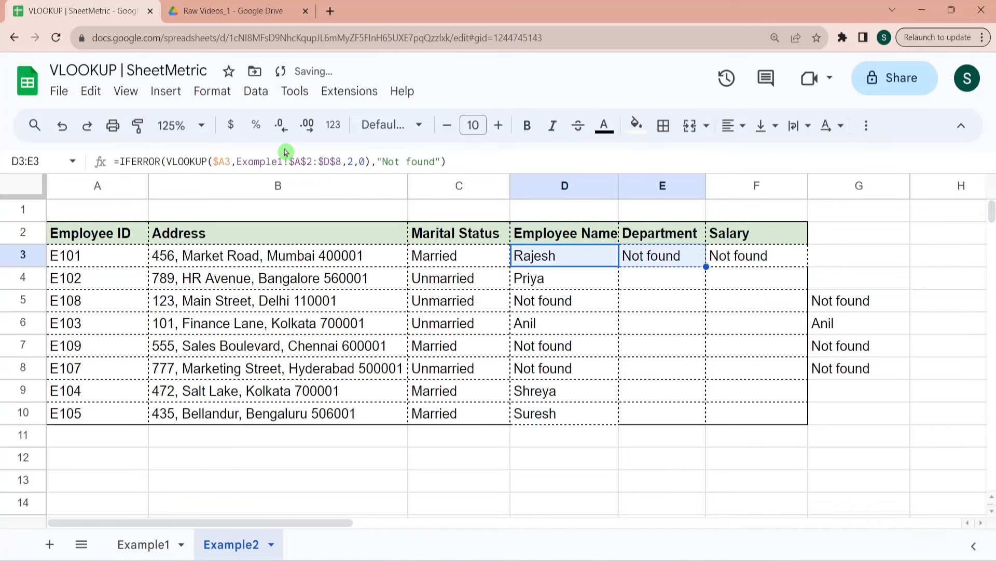
key("shift+Right")
key("ctrl+r")
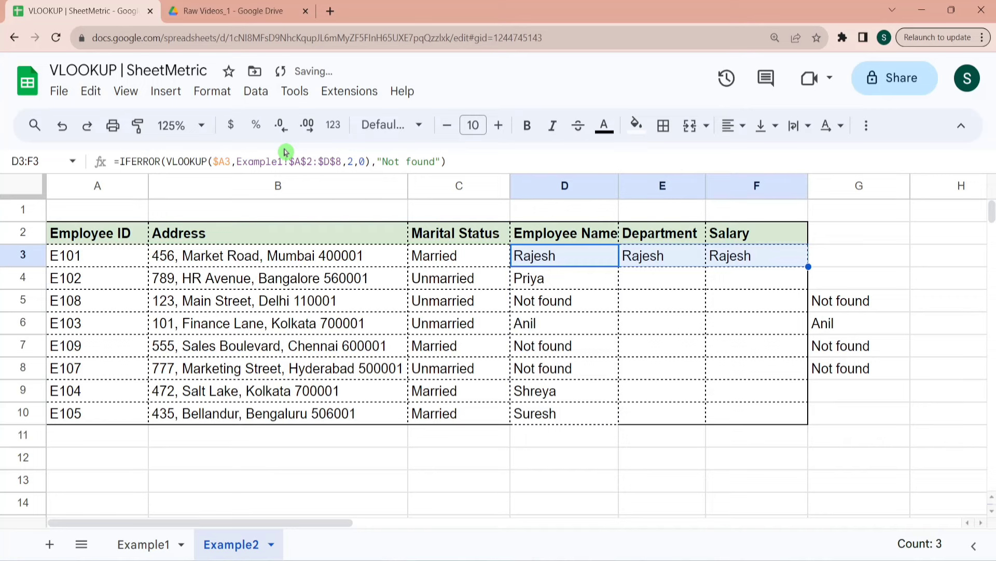
Step: Set the VLOOKUP column index in the Department formula in E3 to 3
key("Right")
key("Up")
key("Down")
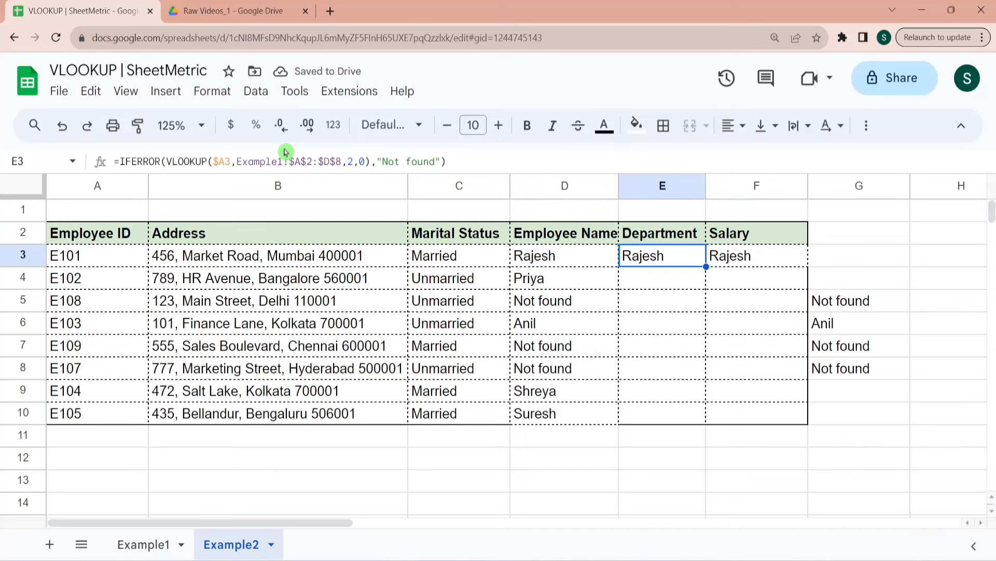
key("Right")
key("Left")
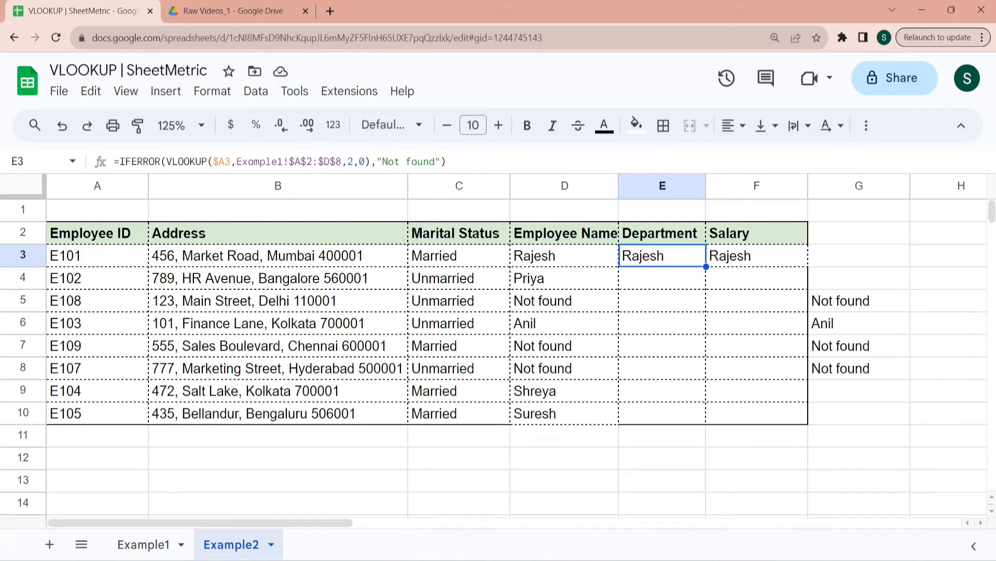
left_click(353, 162)
key("BackSpace")
type("3")
key("Return")
key("Up")
Step: Set the VLOOKUP column index in the Salary formula in F3 to 4
key("Right")
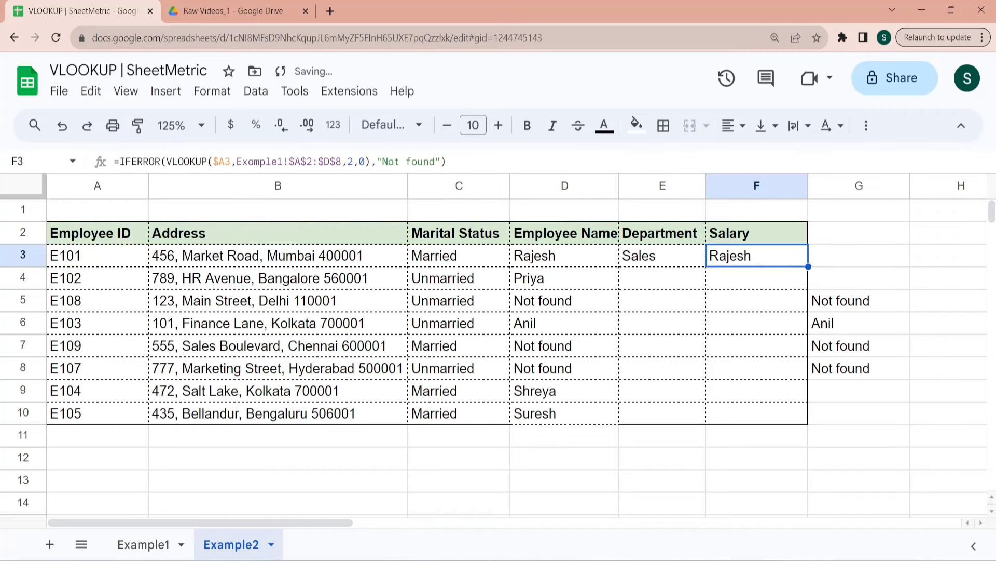
left_click(354, 162)
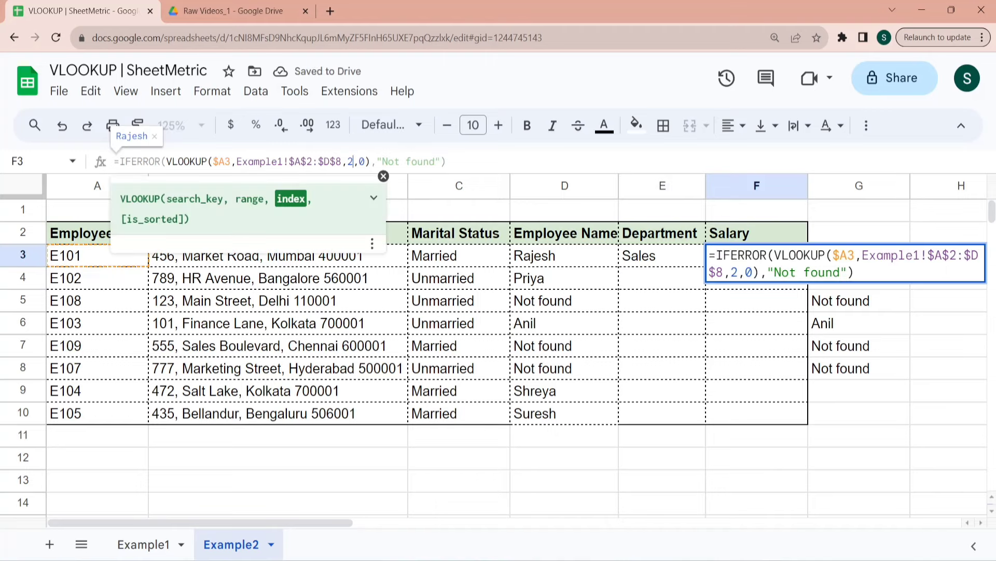
key("BackSpace")
type("4")
key("Return")
key("Up")
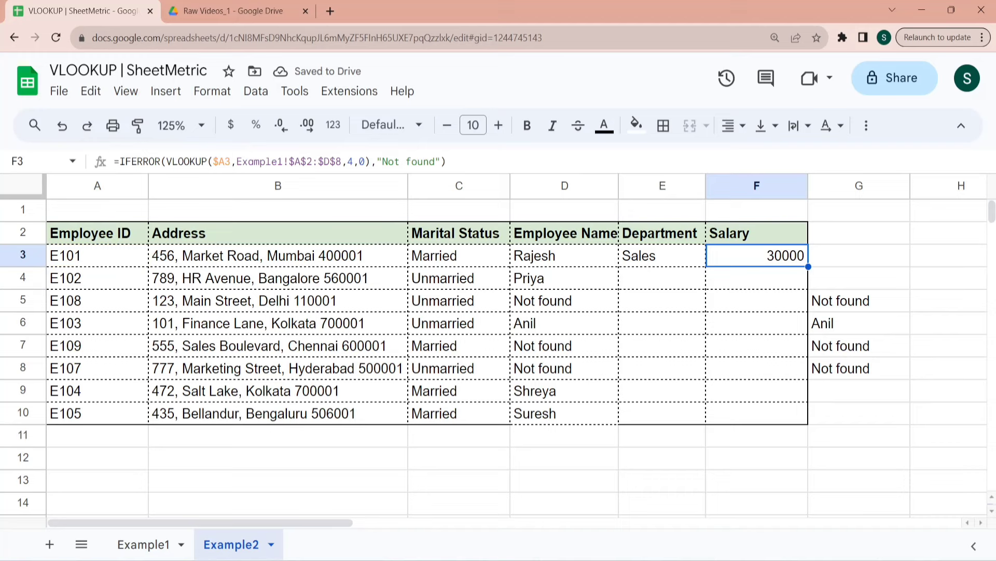
Step: Wrap the whole Salary formula in F3 in ArrayFormula
left_click(448, 161)
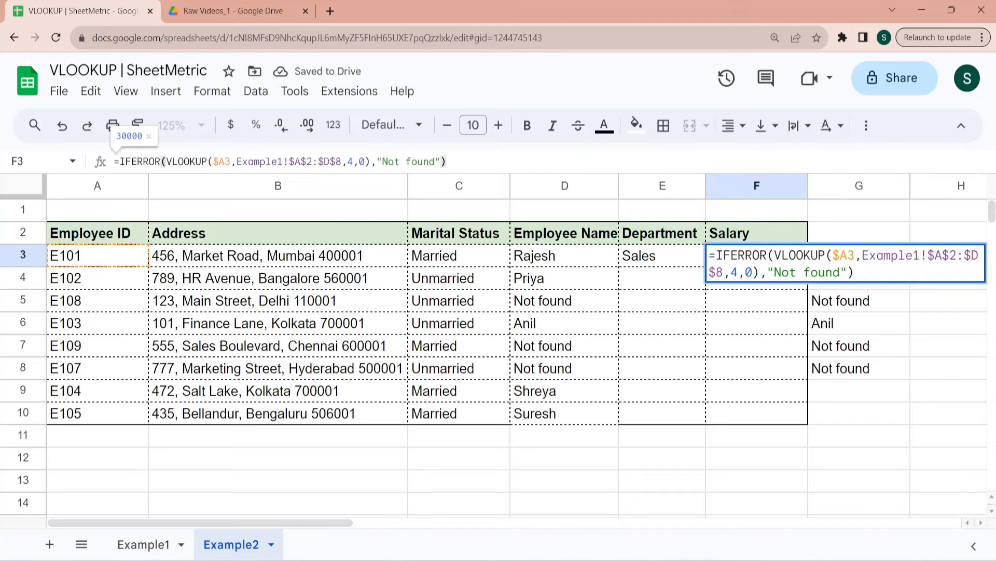
key("ctrl+shift+Return")
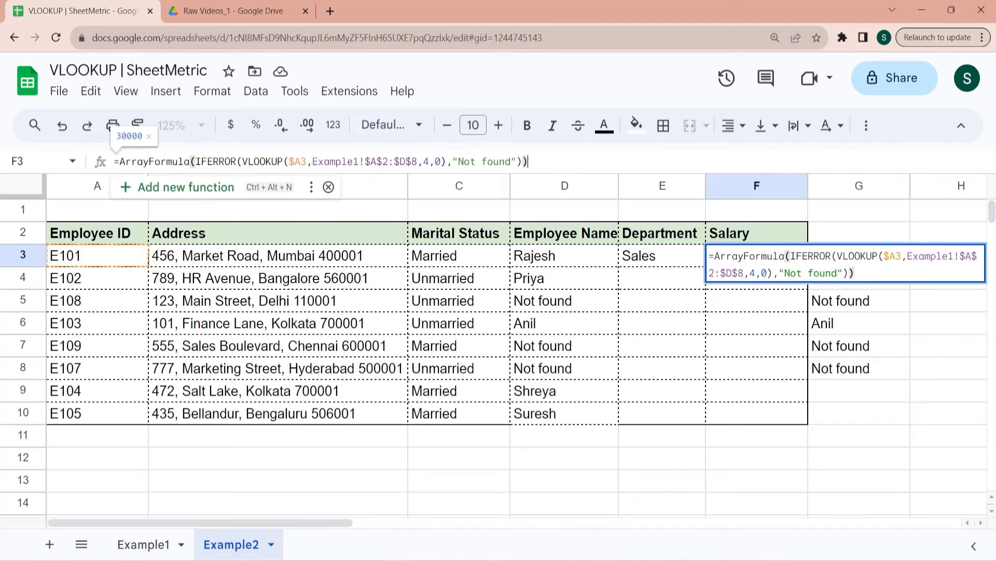
key("Return")
Step: Fill the ArrayFormula lookup from F3 down through F10 in the Salary column
key("Up")
key("shift+Down")
key("shift+Down")
key("shift+Down")
key("shift+Down")
key("shift+Down")
key("shift+Down")
key("shift+Down")
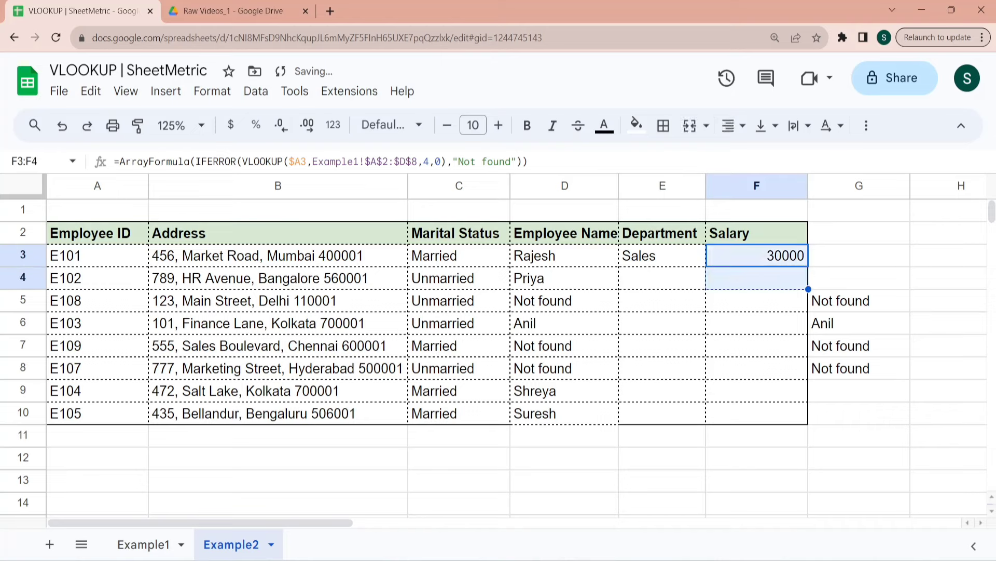
key("Down")
key("Down")
key("Down")
key("Down")
key("Down")
key("Down")
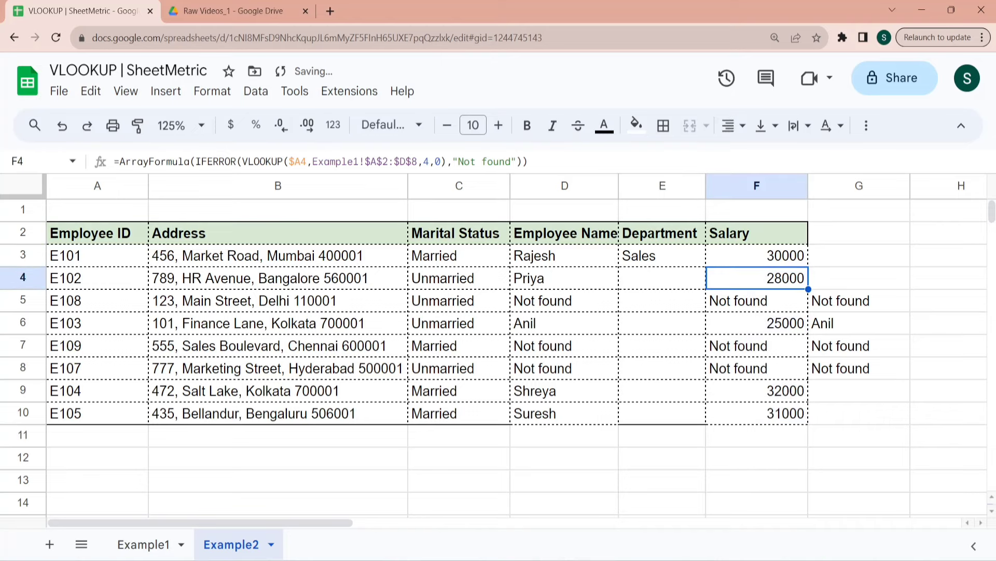
key("Down")
key("Left")
key("Left")
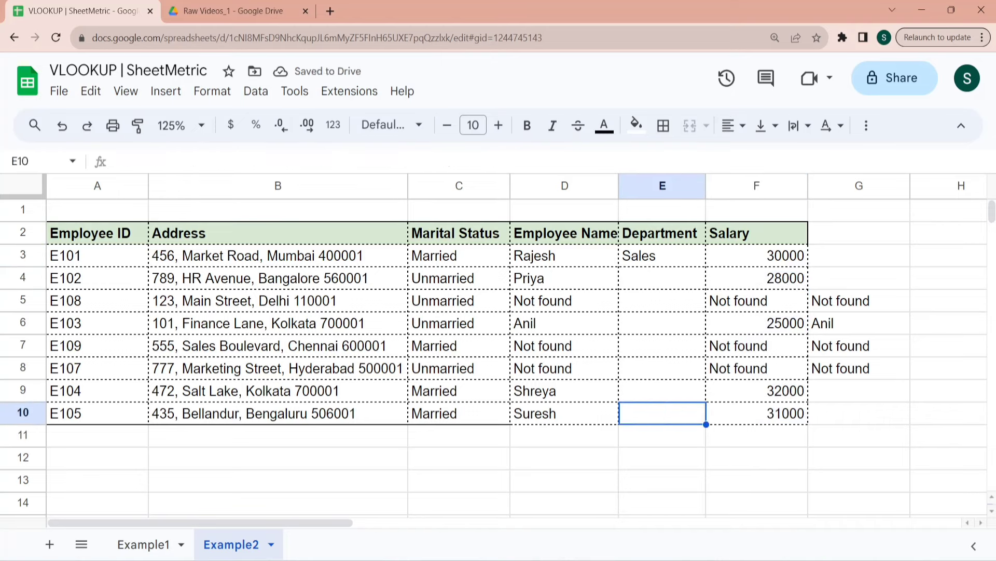
key("ctrl+Left")
key("Down")
key("Right")
key("Right")
key("Right")
key("Right")
key("Right")
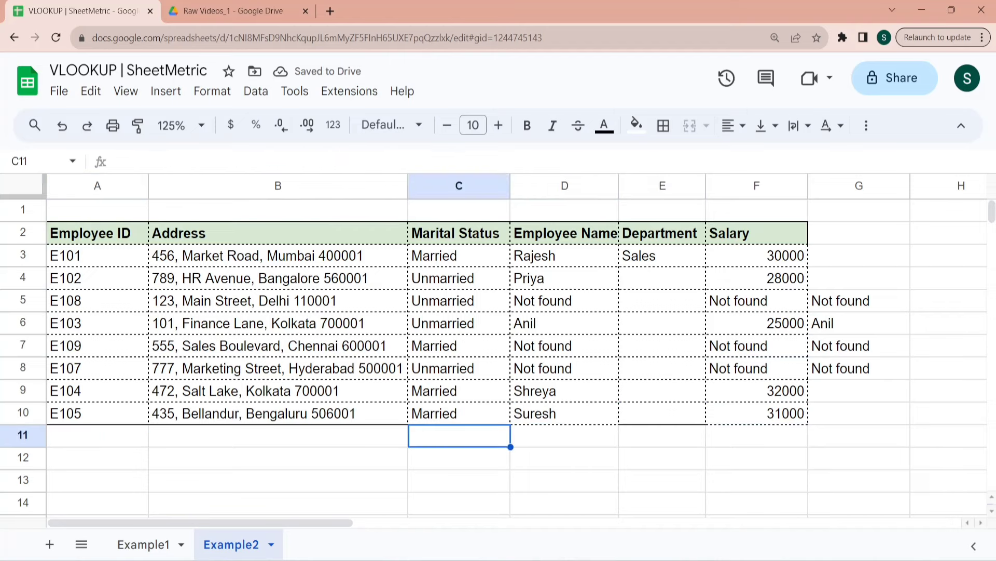
key("Down")
key("Down")
Step: Fill the Department lookup formula from E3 down through E10 on the Example2 sheet
key("Up")
key("Up")
key("Up")
key("Up")
key("Up")
key("Up")
key("Up")
key("Up")
key("Up")
key("Up")
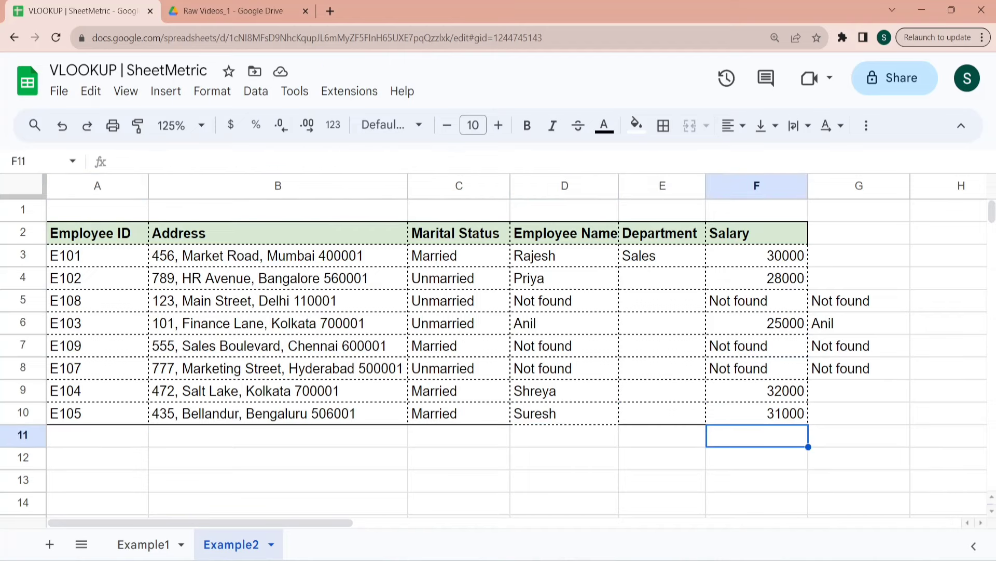
key("Left")
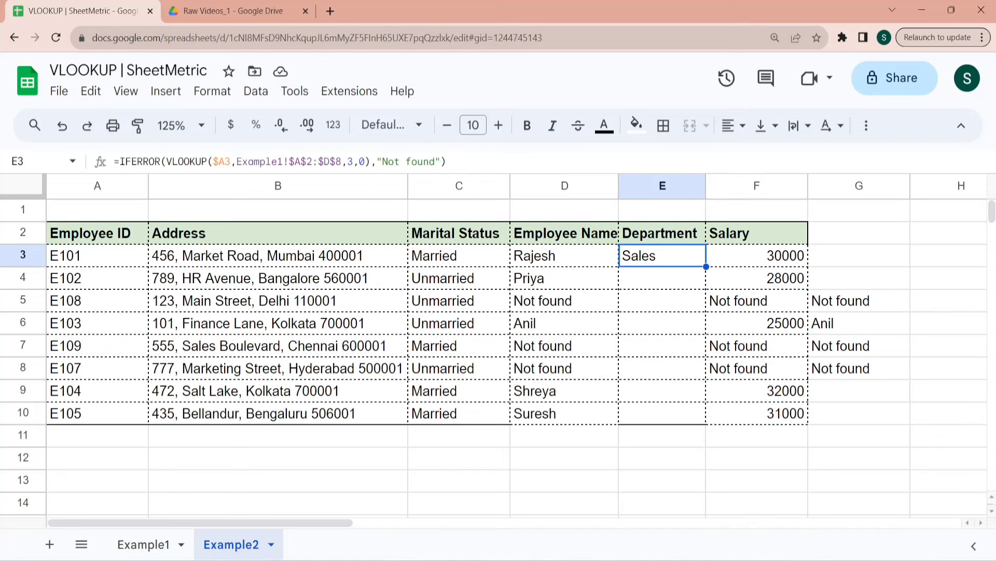
key("shift+Down")
key("shift+Down")
key("shift+Down")
key("shift+Down")
key("shift+Down")
key("shift+Down")
key("shift+Down")
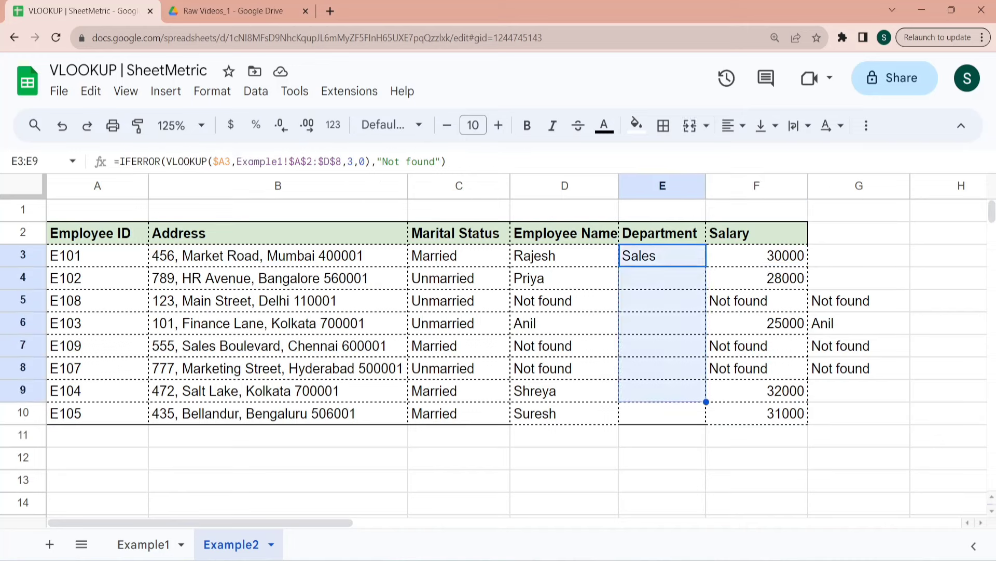
key("ctrl+d")
key("Up")
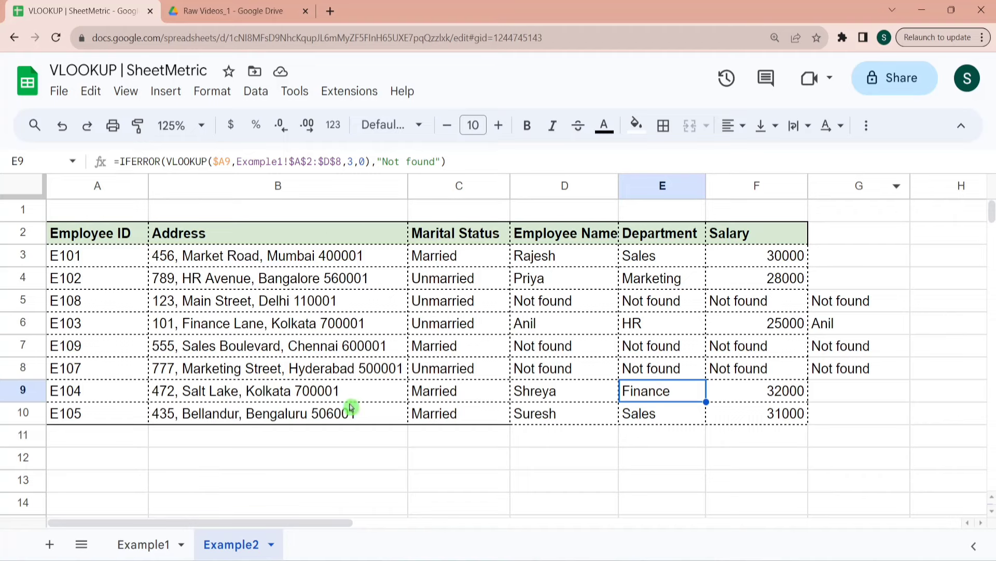
Step: Enter the label "Helper Columns" in cell F2 of the Example1 sheet
left_click(144, 544)
left_click(596, 235)
type("Help")
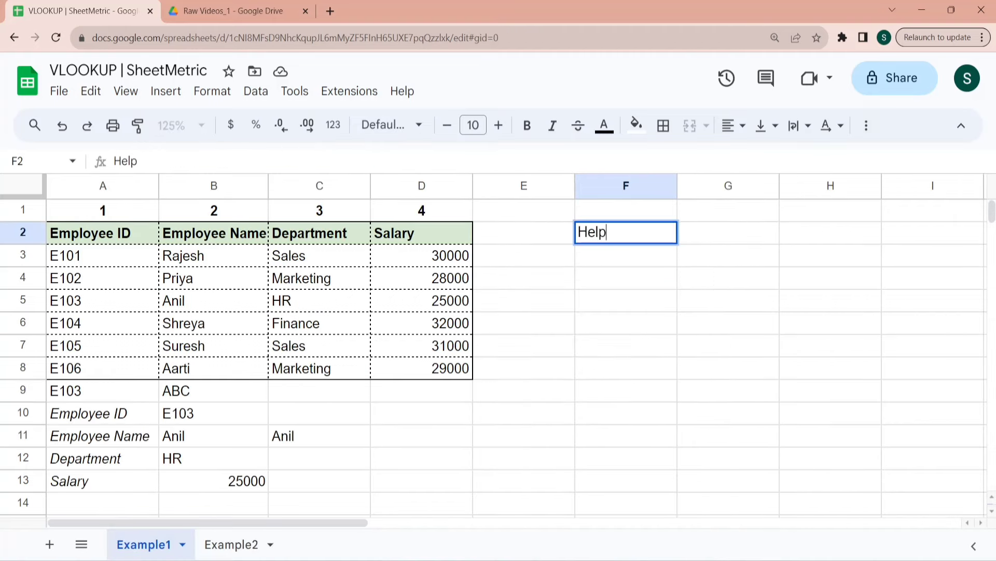
type("er Columns")
key("Return")
Step: Examine the first employee record in Example1 across its columns and over to the helper columns area
key("Left")
key("Left")
key("Left")
key("Left")
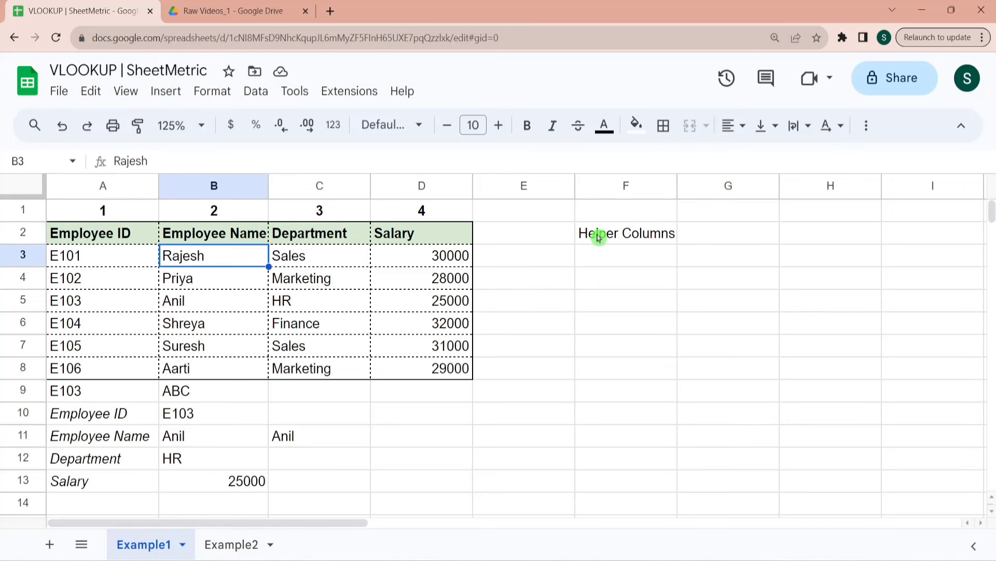
key("Left")
key("Right")
key("Left")
key("Right")
key("Right")
key("Right")
key("Right")
key("Right")
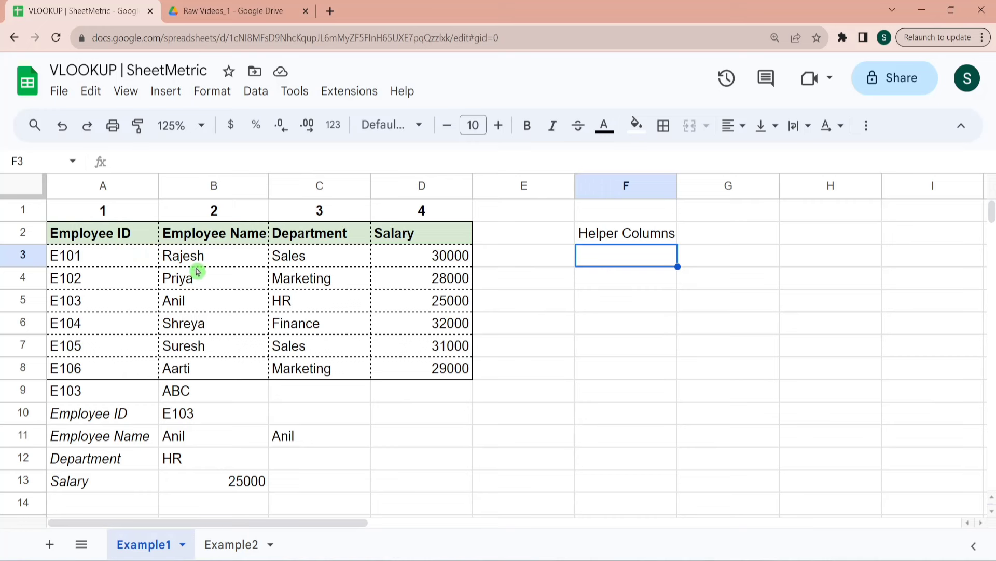
left_click(650, 242)
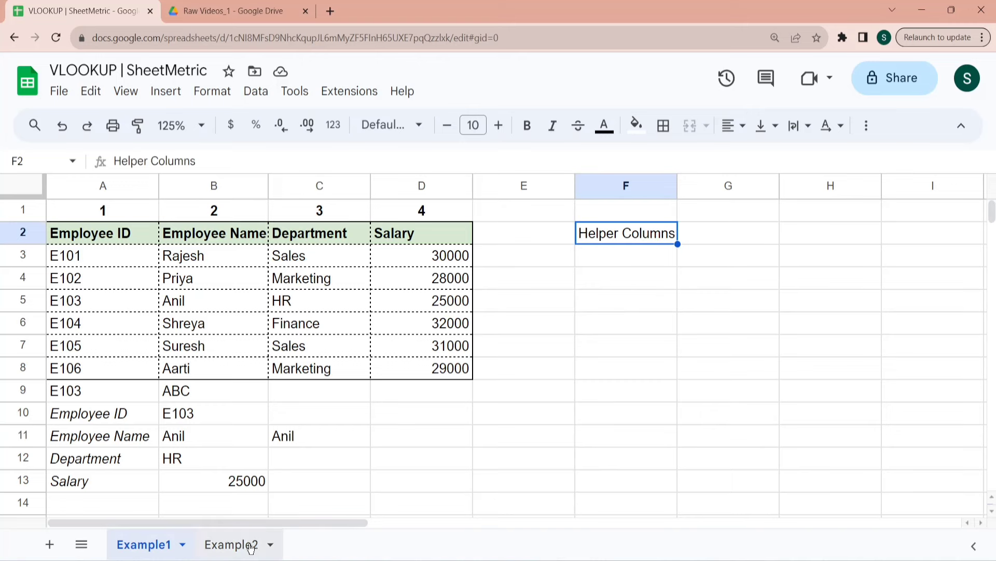
Step: Return to the Example2 sheet and highlight the Example1 lookup range, column index and match type in the E9 Department formula
left_click(205, 546)
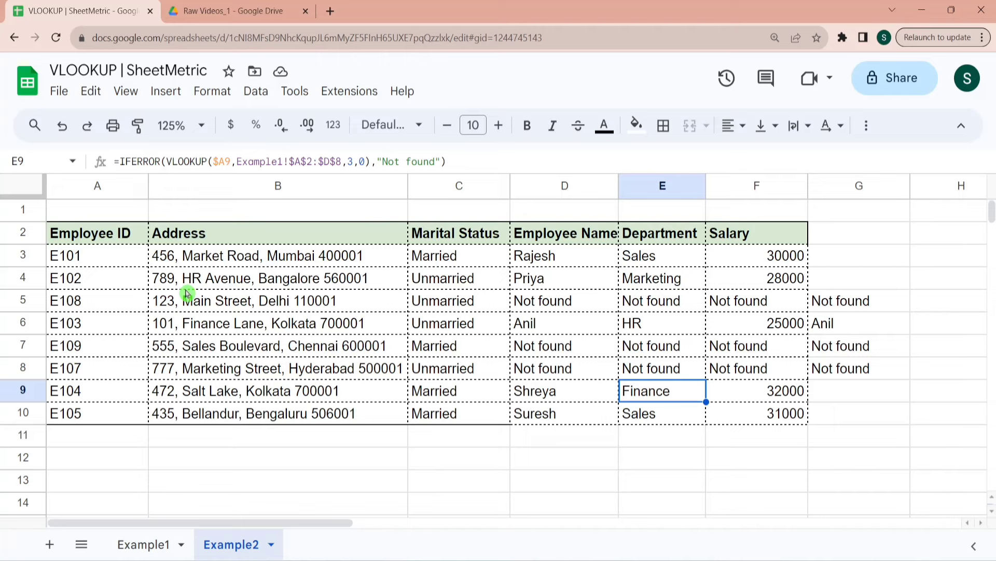
left_click_drag(370, 161, 236, 161)
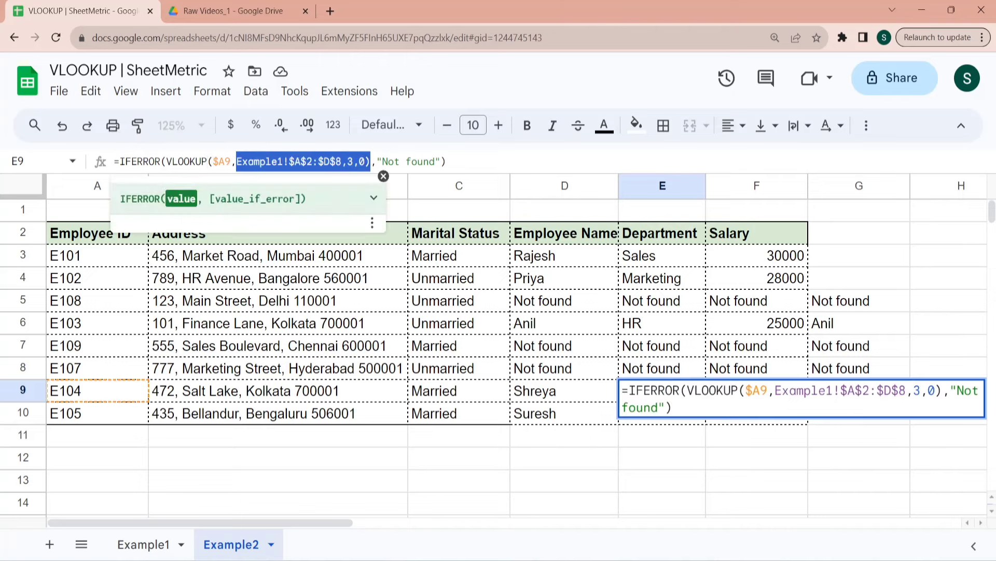